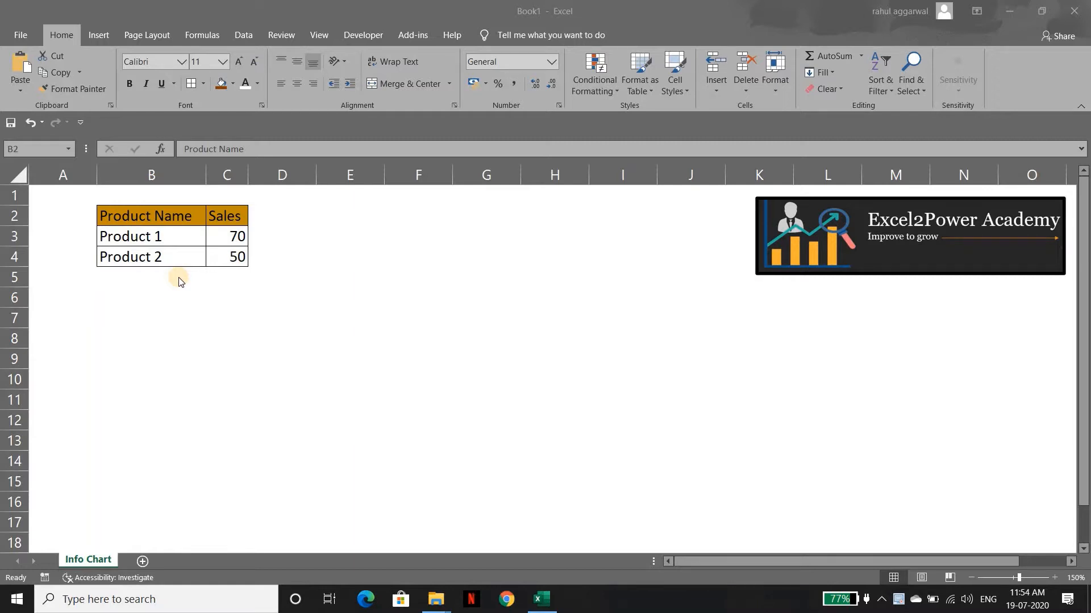
click(162, 254)
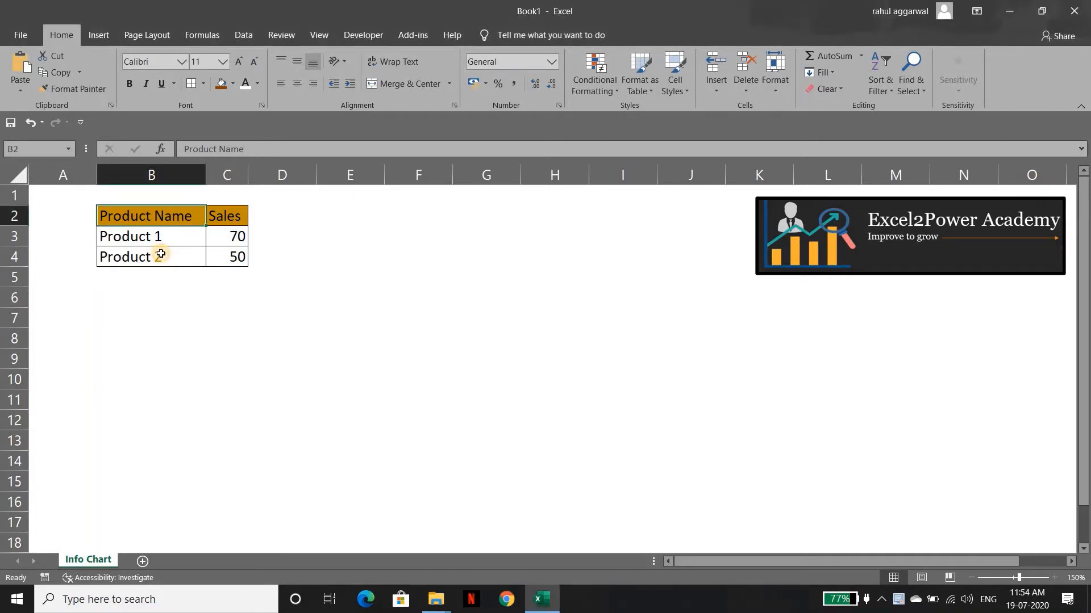
key(shift+Right)
key(shift+Down)
key(shift+Down)
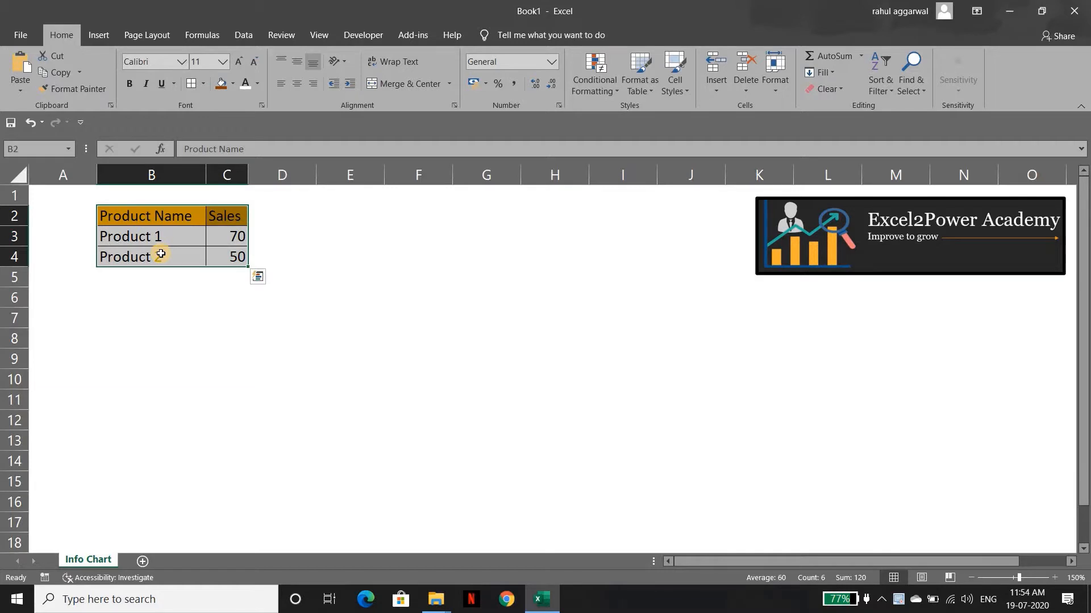
Enter the label "Total Sales" in cell B6 below the product table
key(Down)
key(Down)
key(Down)
key(Down)
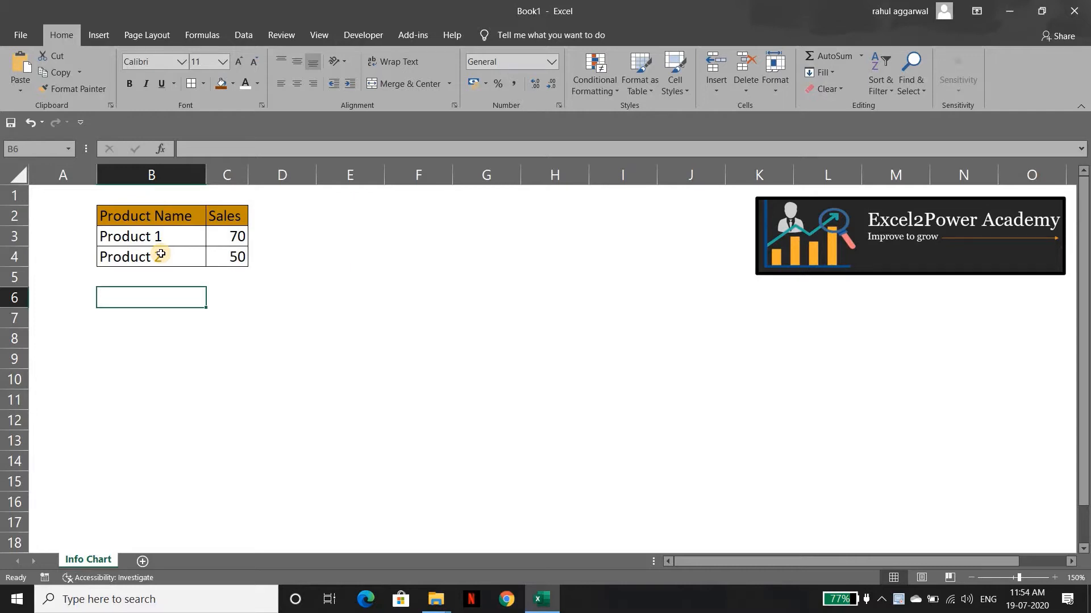
text(Total)
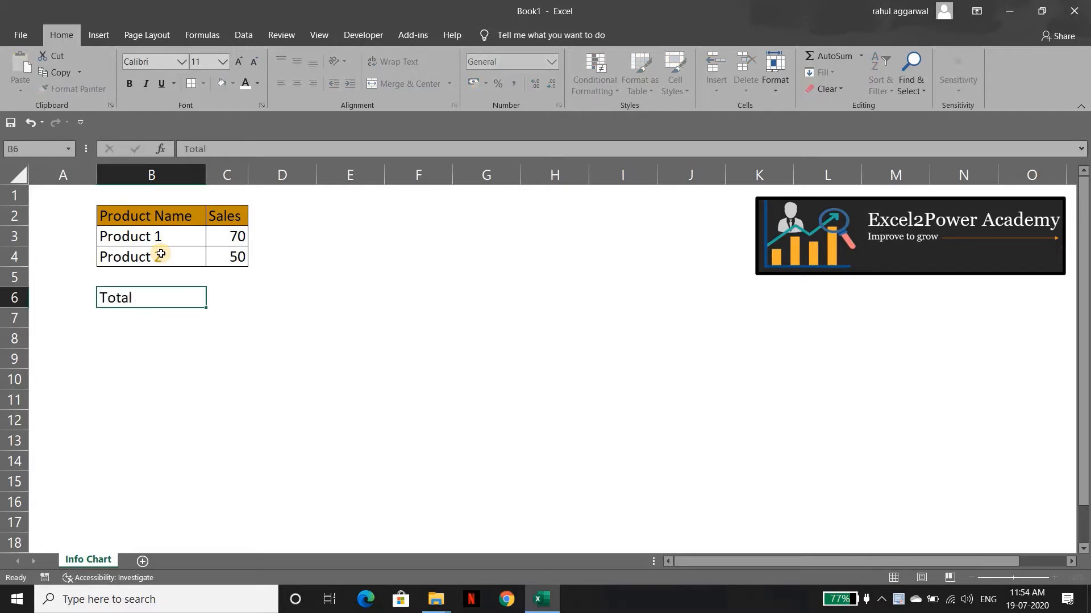
key(Tab)
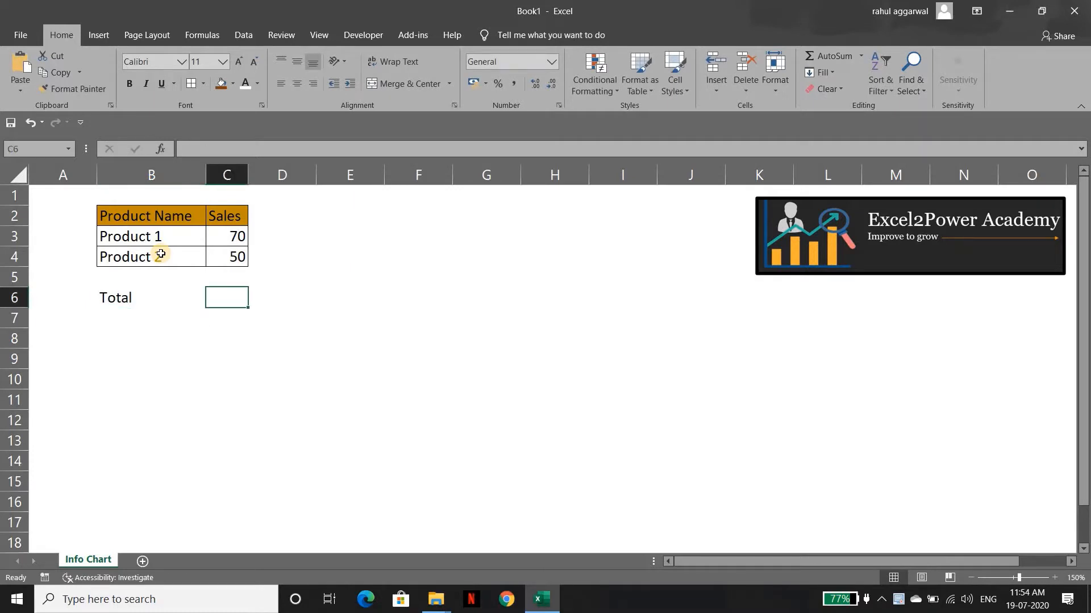
key(Left)
key(F2)
text(Sales)
key(Return)
Calculate the total sales in cell C6 with the formula =SUM(C3:C4)
key(Up)
key(Right)
text(=Su)
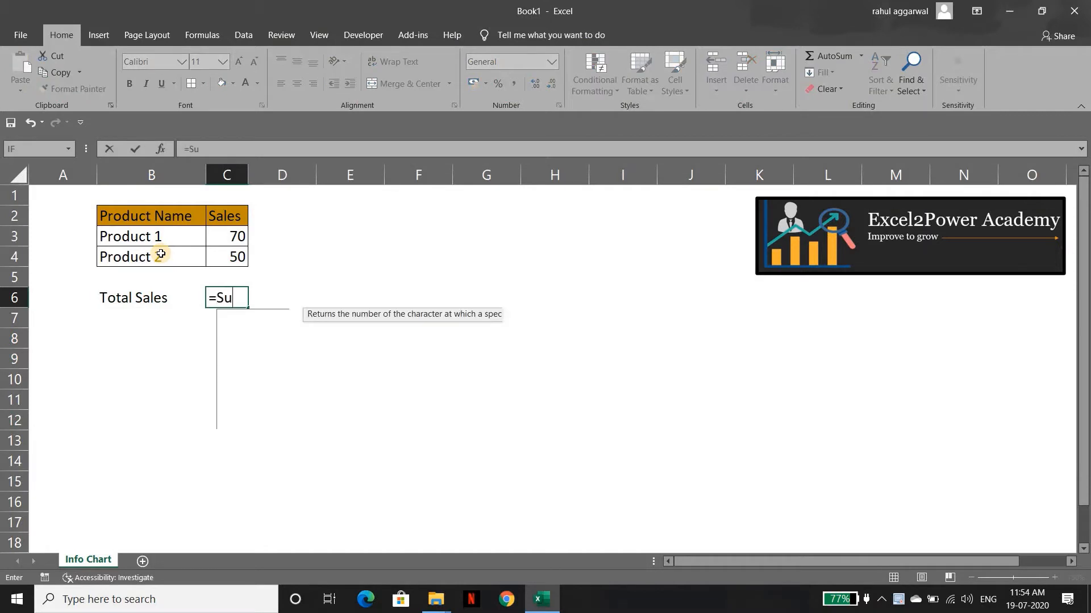
text(m)
key(Tab)
key(Up)
key(Up)
key(shift+Up)
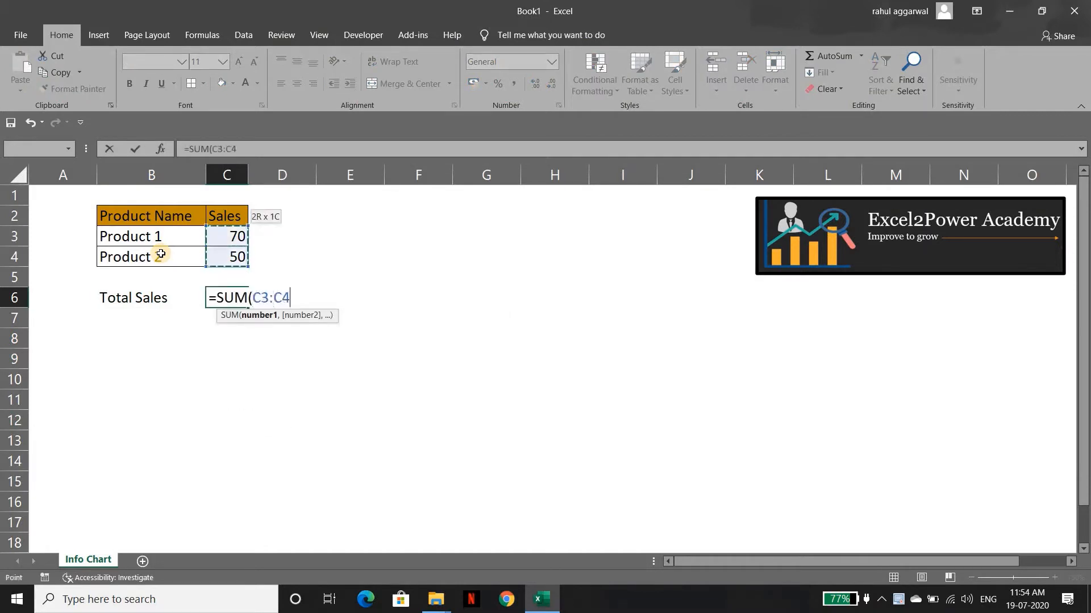
key(Return)
Apply borders to the Total Sales cells B6:C6
key(Up)
key(Left)
key(shift+Right)
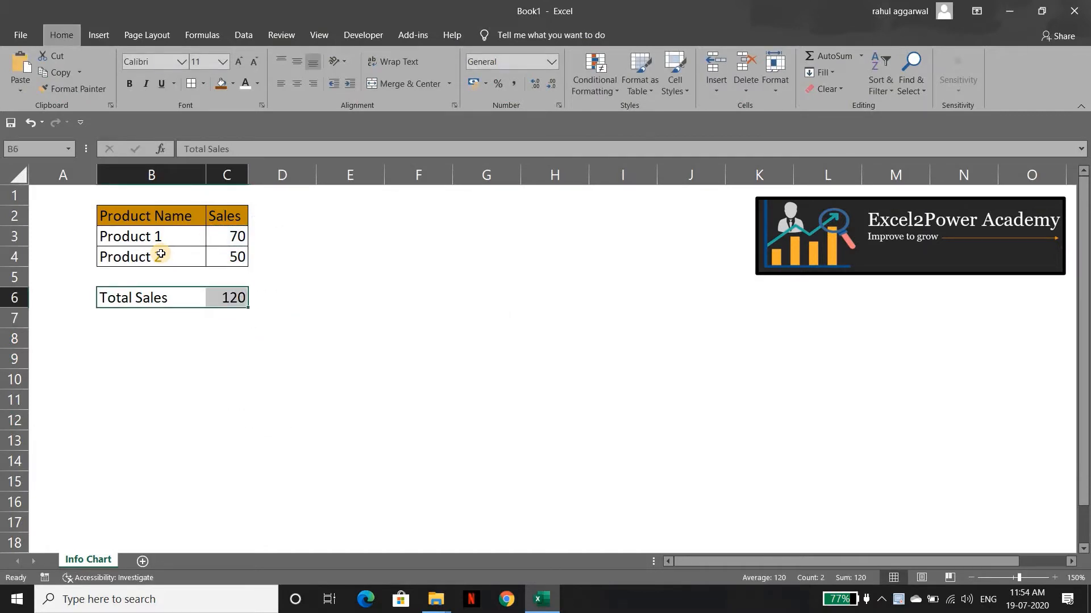
key(Down)
key(Down)
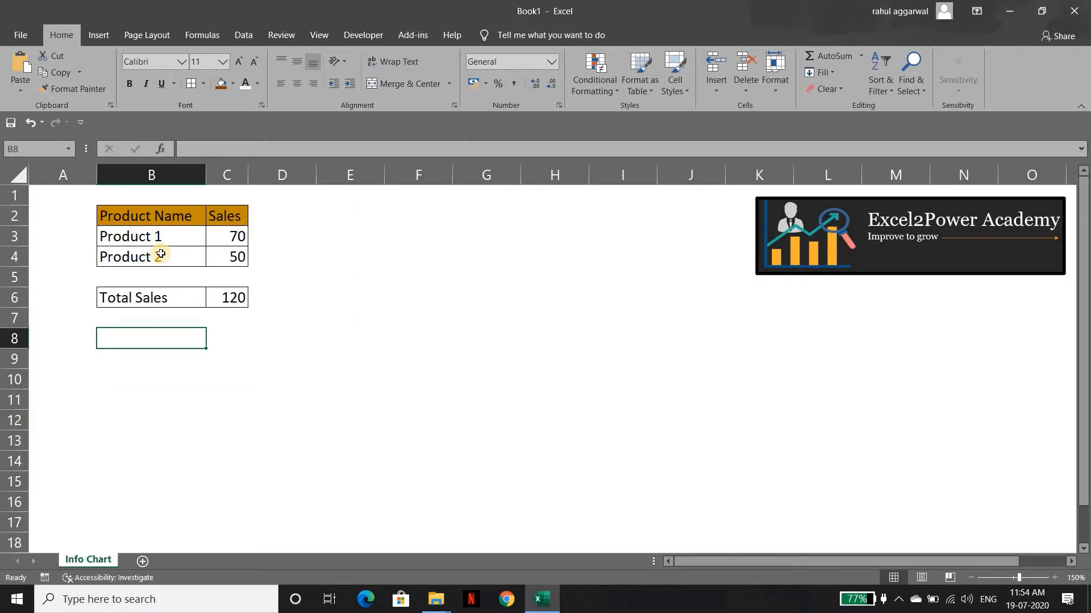
Review the Product 1 sales value and the total sales formula in C6
key(Up)
key(Up)
key(Up)
key(Up)
key(Up)
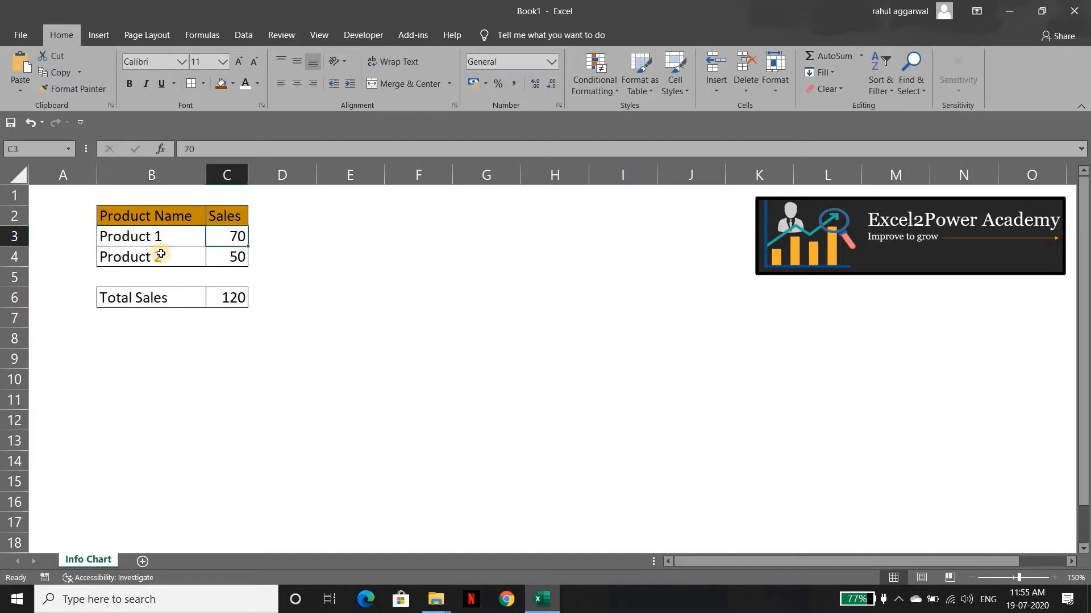
key(Right)
key(Down)
key(Down)
key(Down)
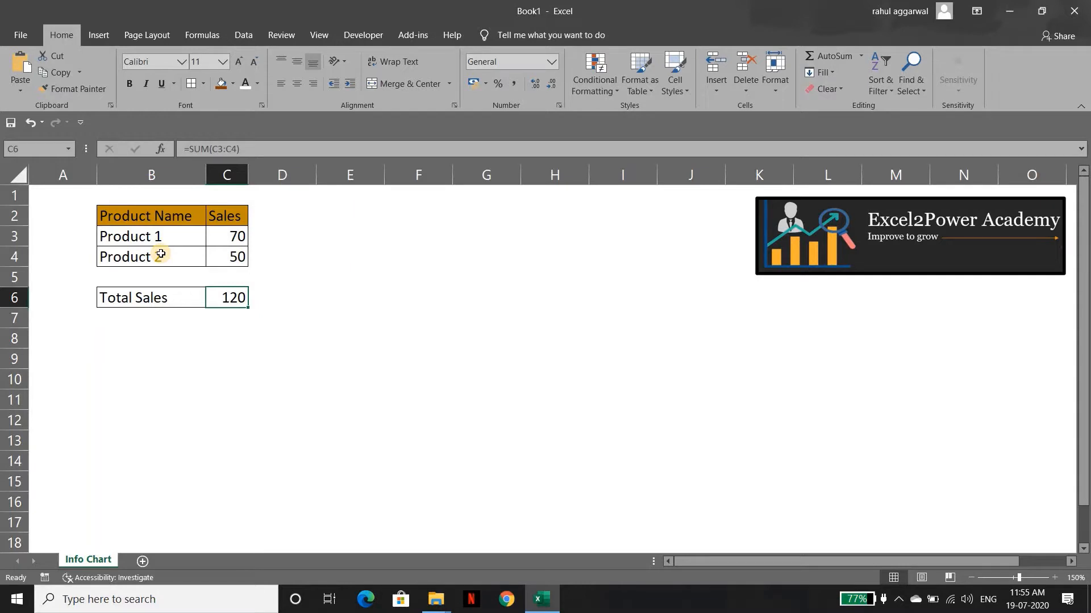
Enter the label "Total %" in cell B8 and the value 100% in C8
key(Left)
key(Down)
key(Down)
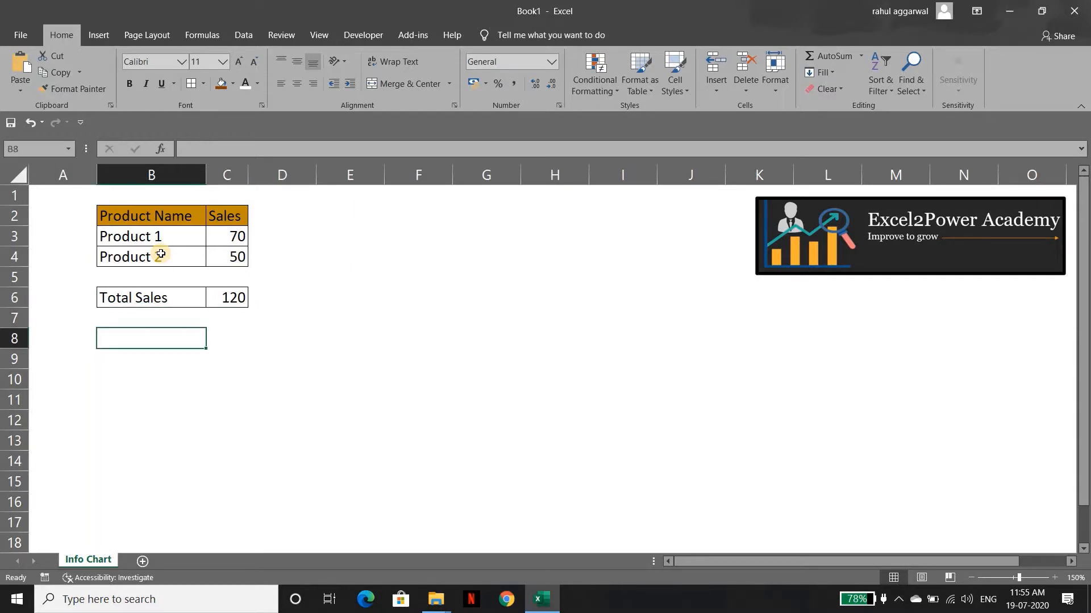
text(Total %)
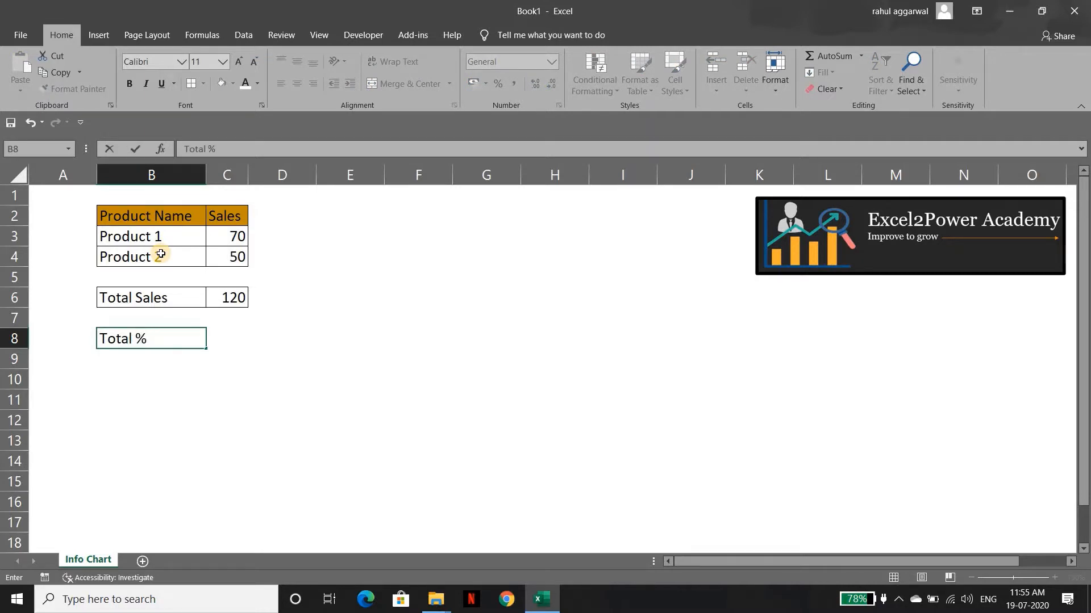
key(Return)
key(Right)
text(100%)
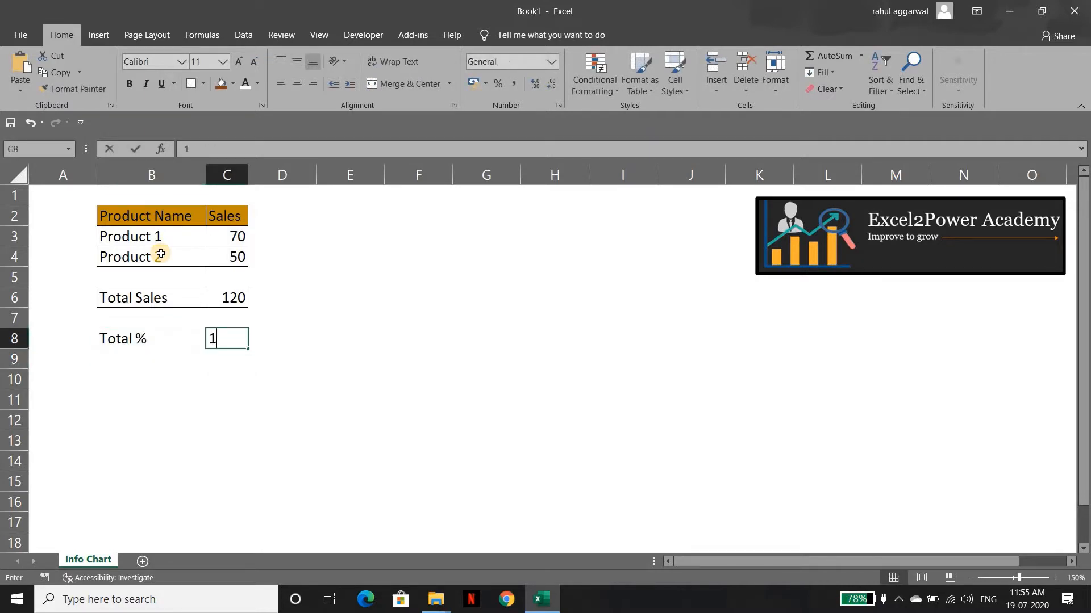
key(Up)
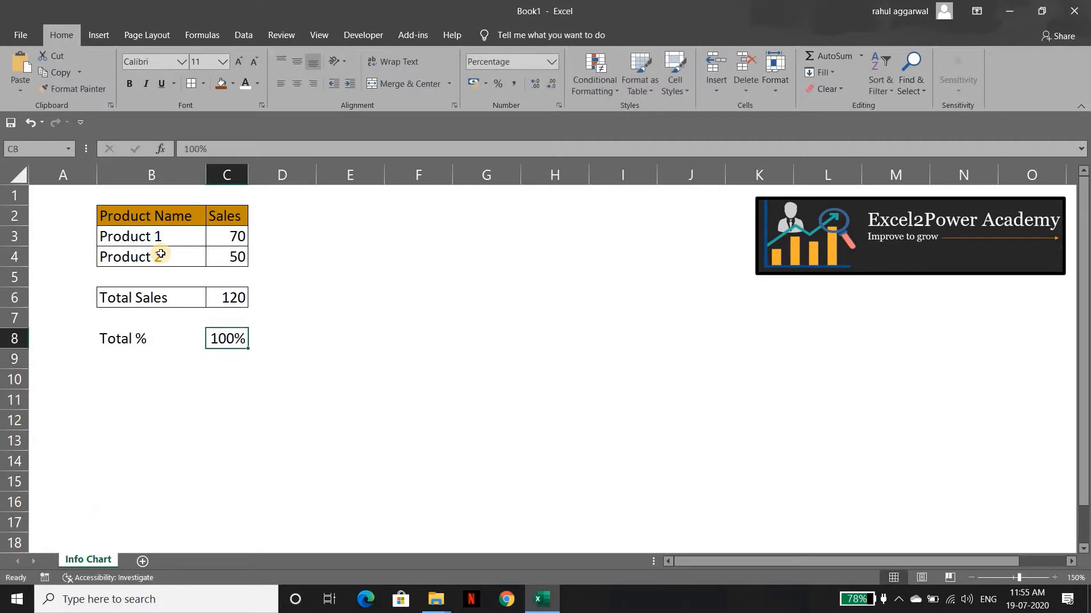
Enter the label "Product 1 Contr%" in cell B9 and autofit the width of column B to it
key(Left)
key(Down)
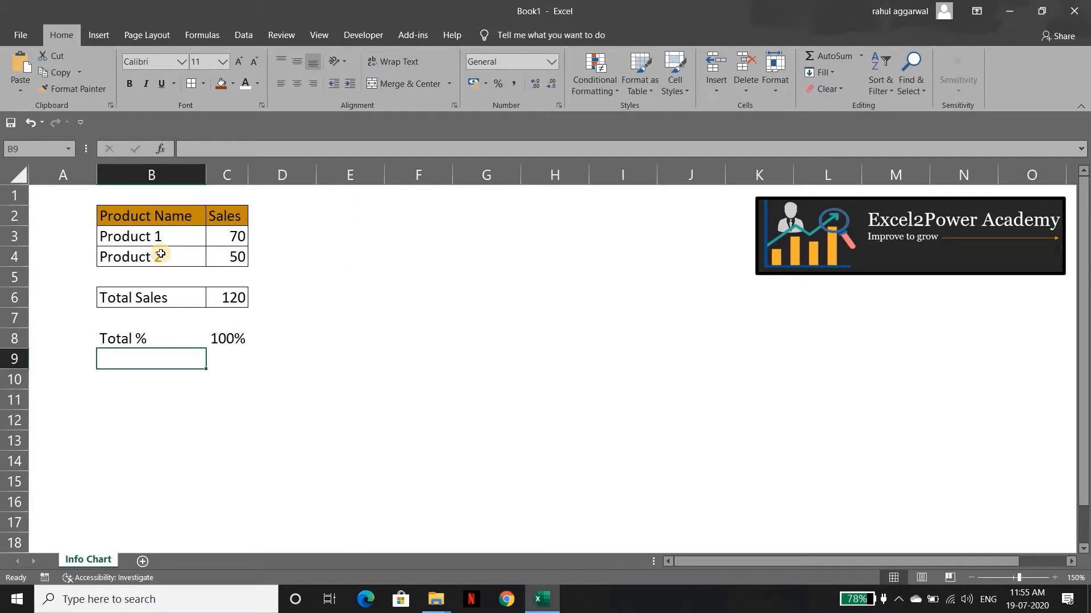
text(Product 1 Contr)
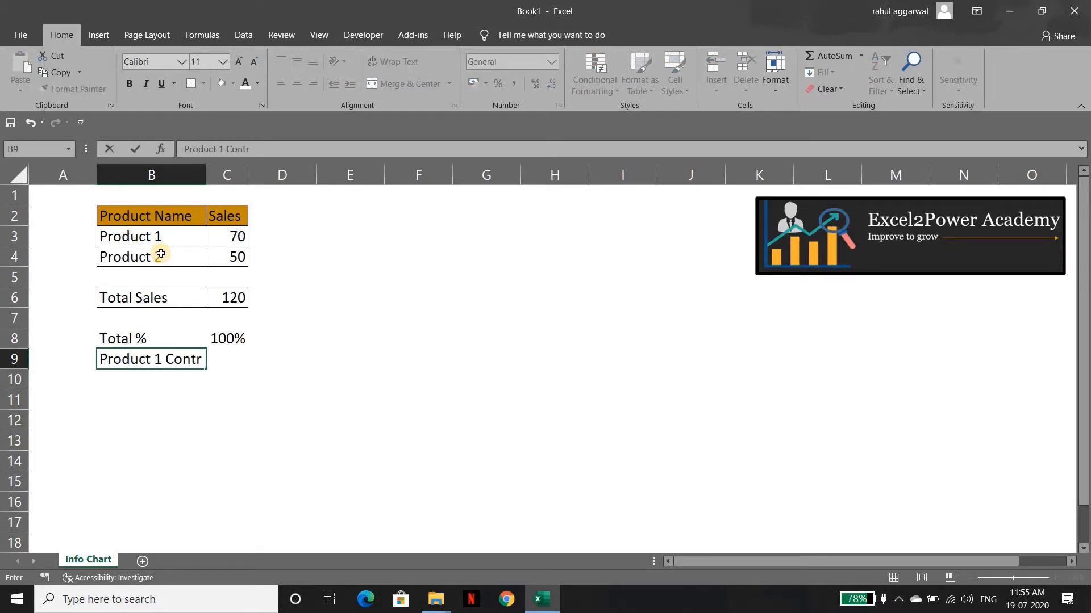
text(%)
key(Return)
key(Up)
key(alt+h)
key(o)
key(i)
Calculate Product 1's share of total sales in cell C9 with the formula =C3/$C$6
key(Right)
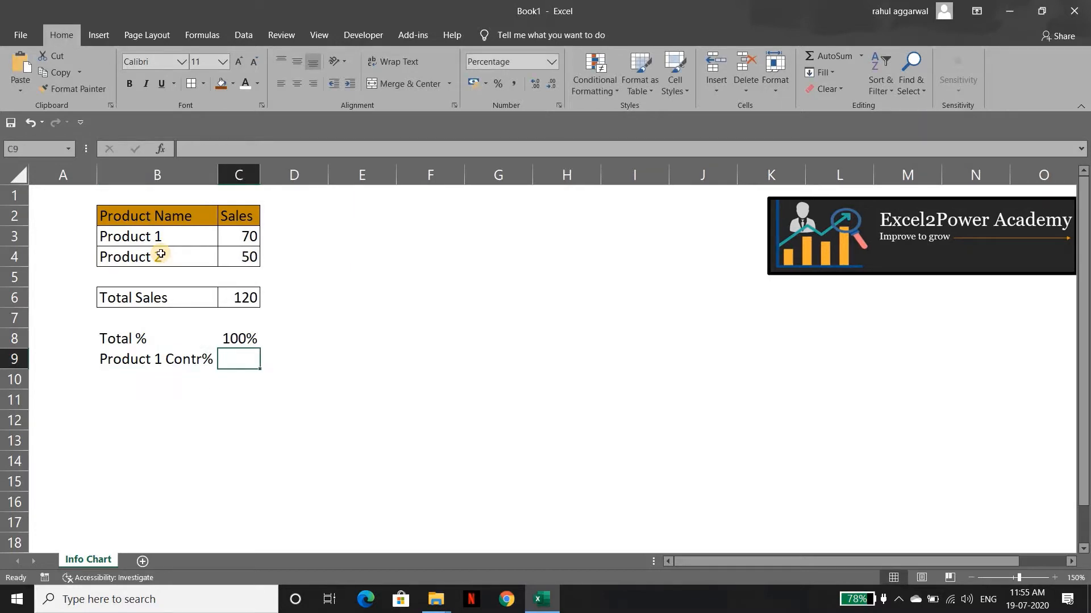
text(=)
key(Up)
key(Up)
key(Up)
key(Up)
key(Up)
key(Up)
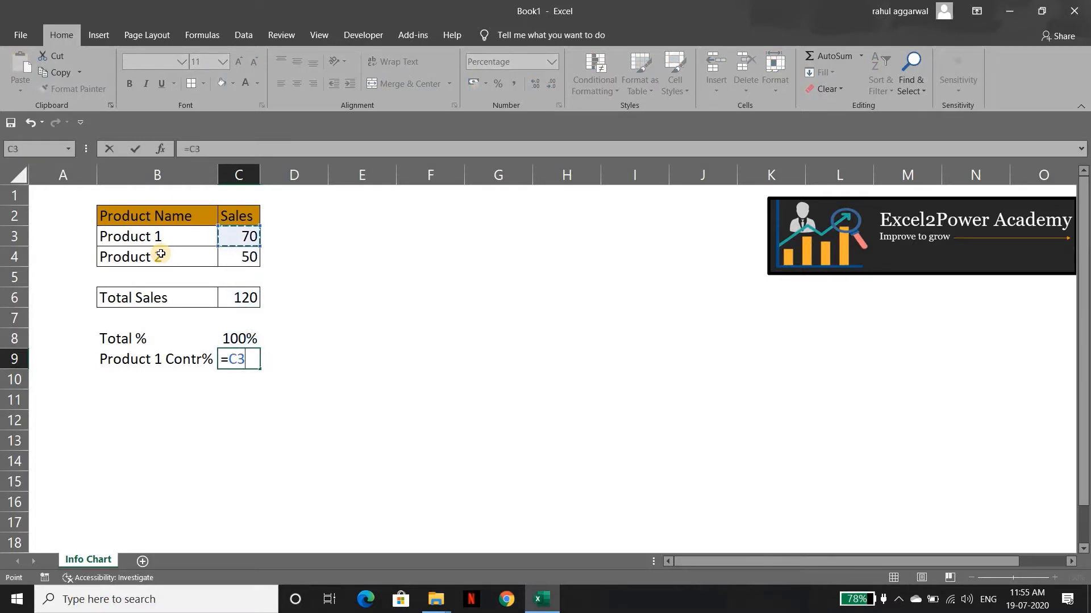
text(/)
key(Up)
key(Up)
key(Up)
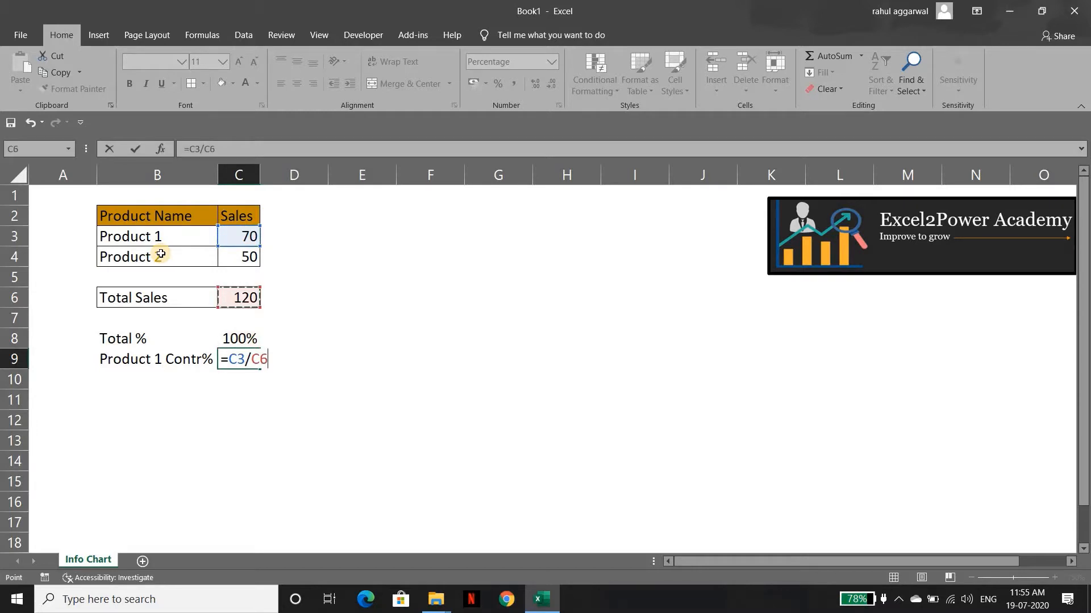
key(F4)
key(Return)
key(Up)
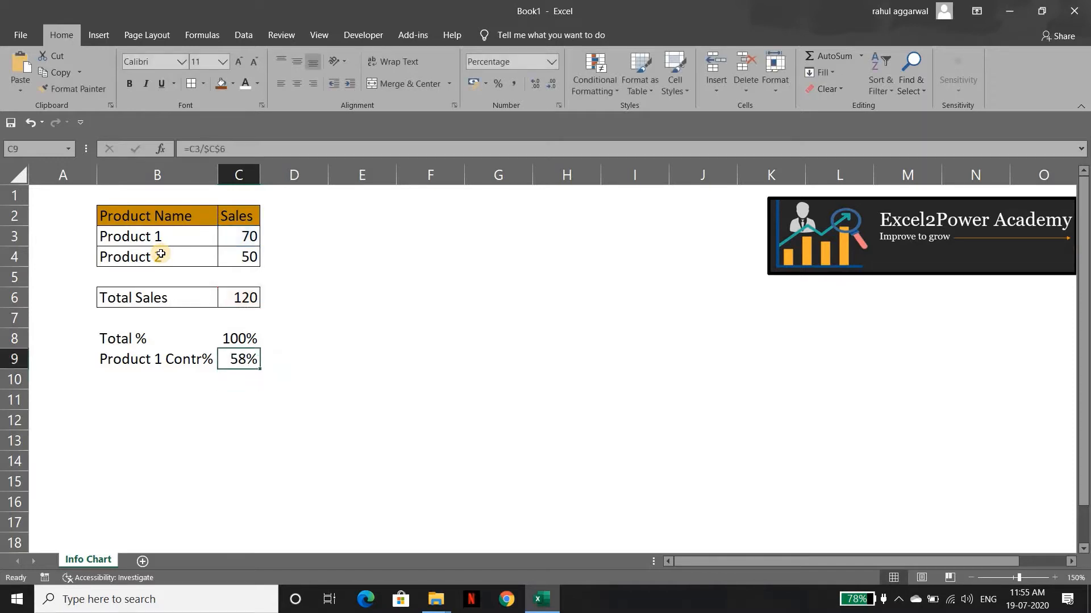
Examine the Total % row against the Product 1 contribution in C9
key(Left)
key(Right)
key(Up)
key(Left)
key(shift+Right)
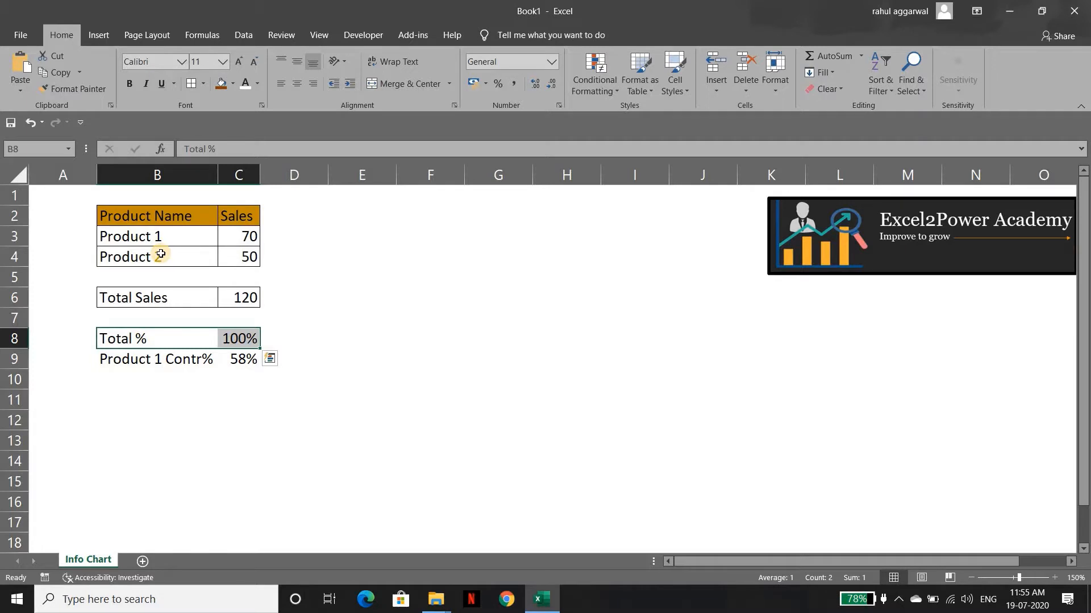
key(Down)
key(Right)
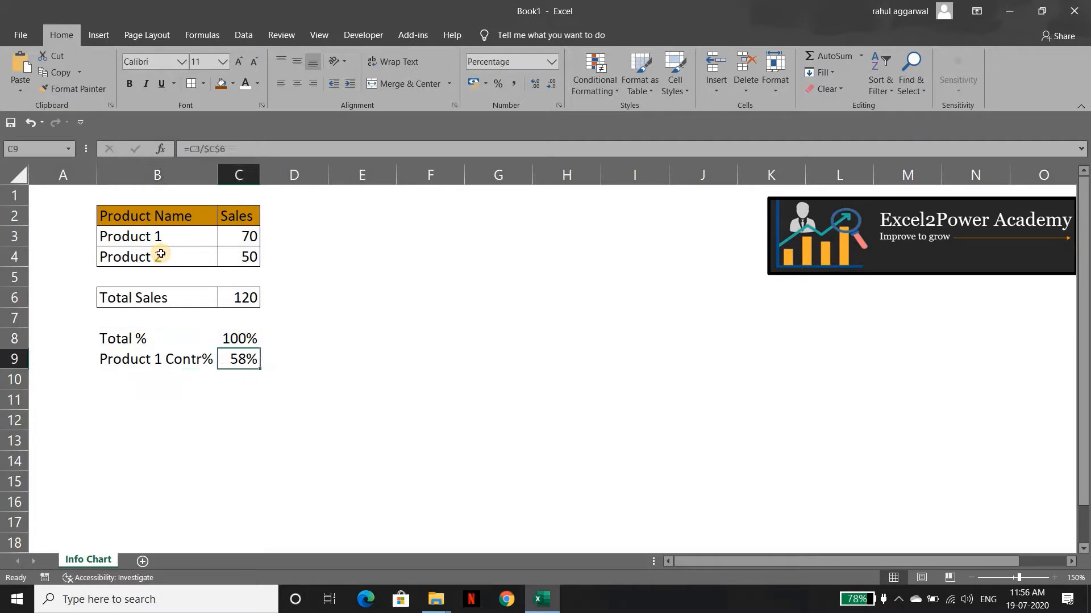
Enter the label "Product 2 Contr%" in cell B10
key(Left)
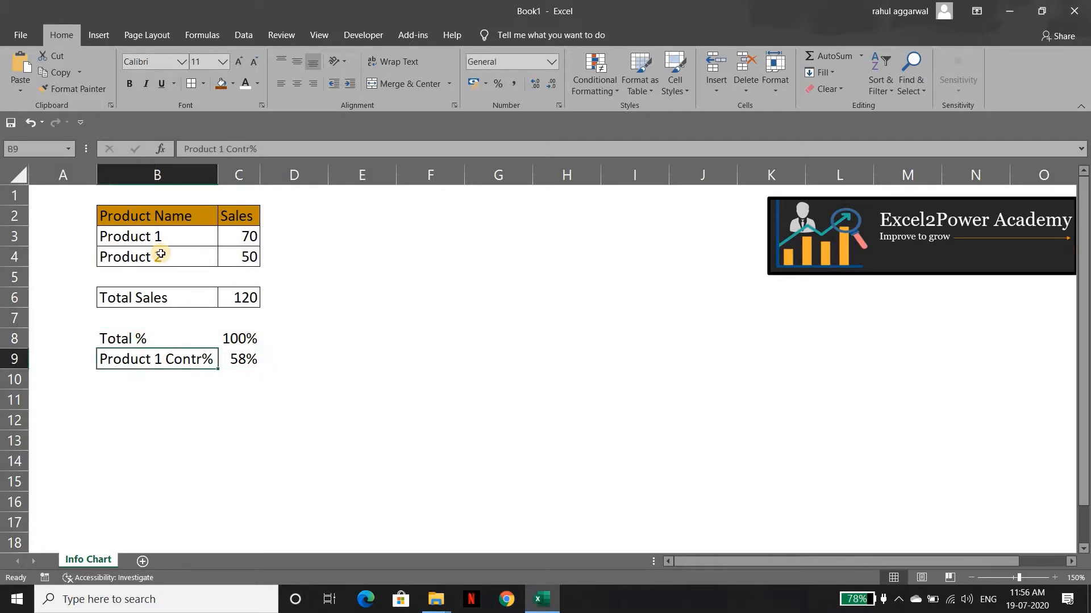
key(Down)
text(Product 1 Contr%)
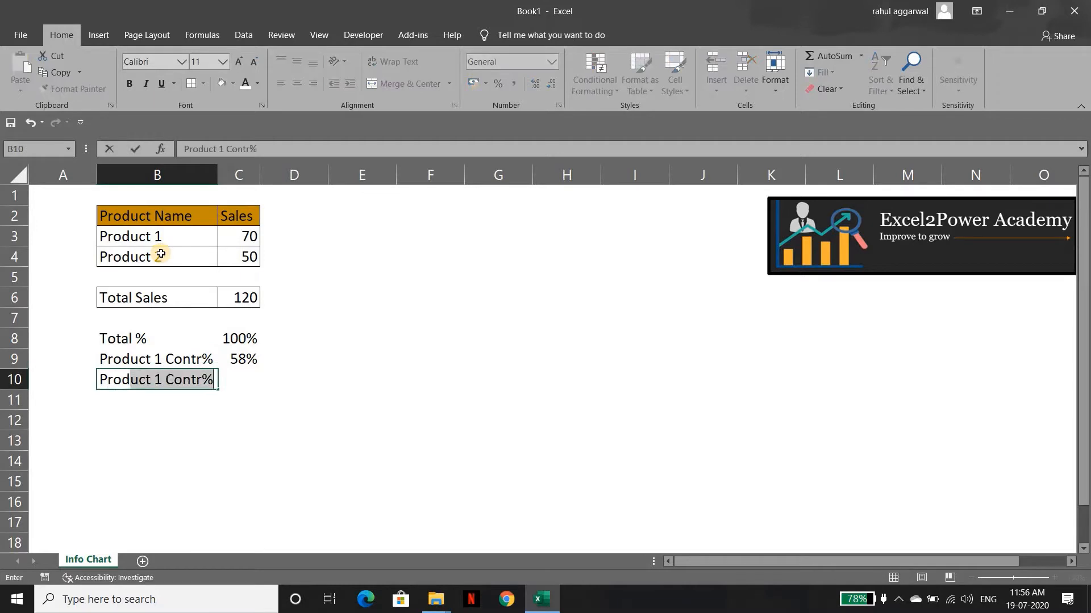
key(F2)
key(ctrl+Left)
key(Left)
key(BackSpace)
text(2)
key(Return)
key(Up)
key(Up)
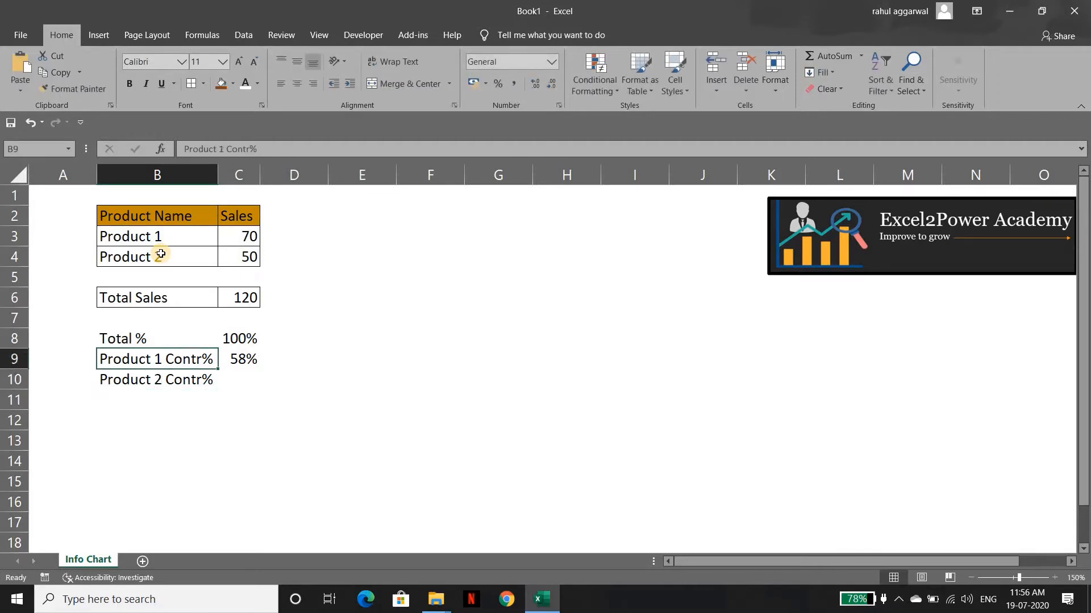
key(Down)
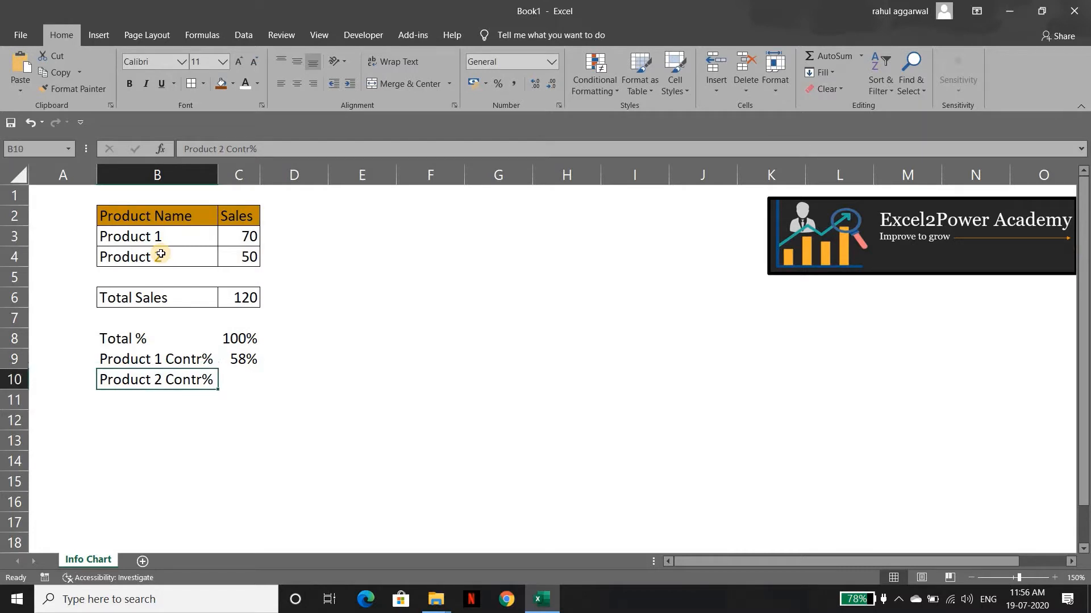
key(Left)
key(shift+Right)
key(shift+Right)
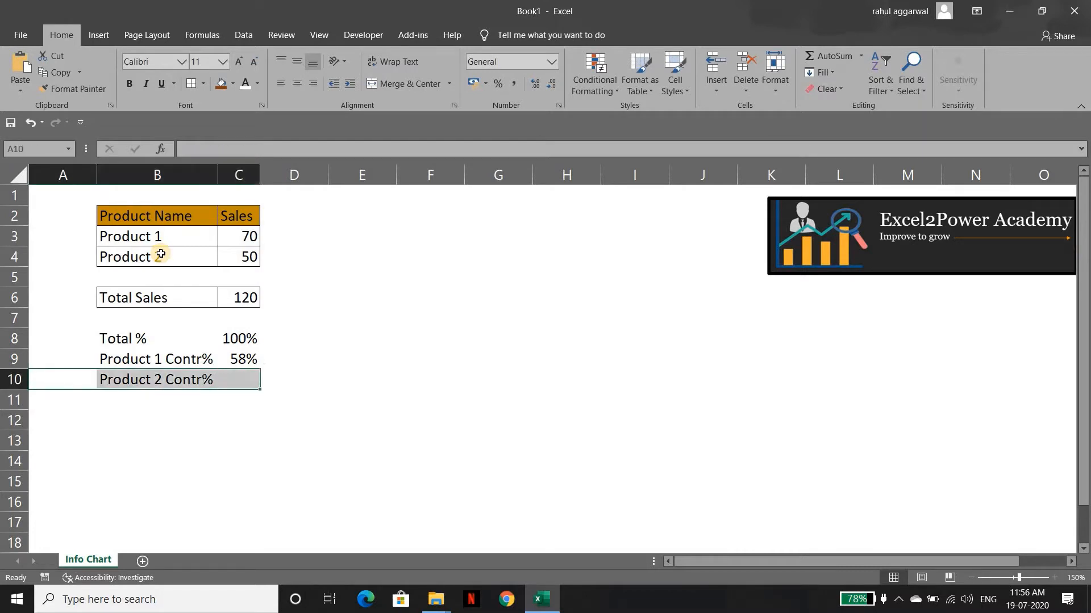
Calculate Product 2's contribution in cell C10 as the remainder with the formula =C8-C9
key(Right)
key(Right)
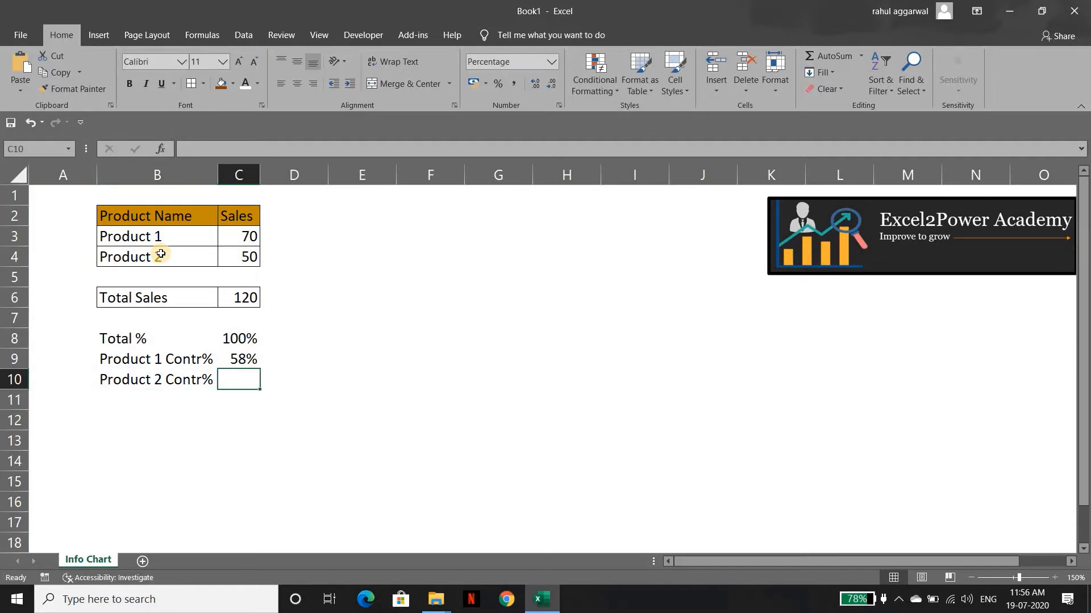
text(=)
key(Up)
key(Up)
text(-)
key(Up)
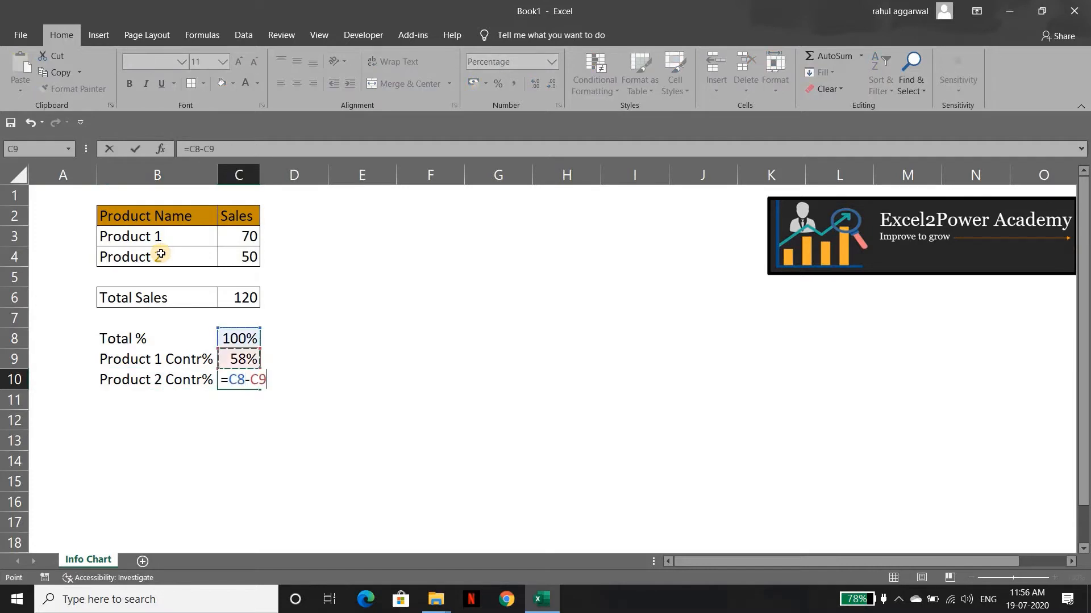
key(Return)
Inspect the cells referenced by the Product 2 contribution formula in C10
key(Up)
key(Up)
key(Up)
key(Left)
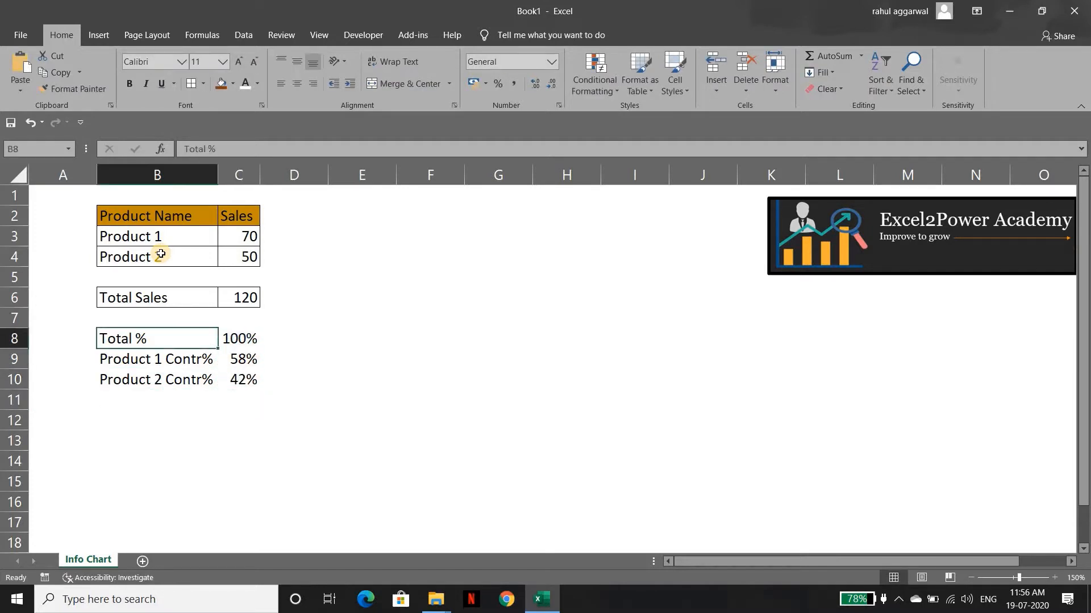
key(Right)
key(Down)
key(Down)
key(F2)
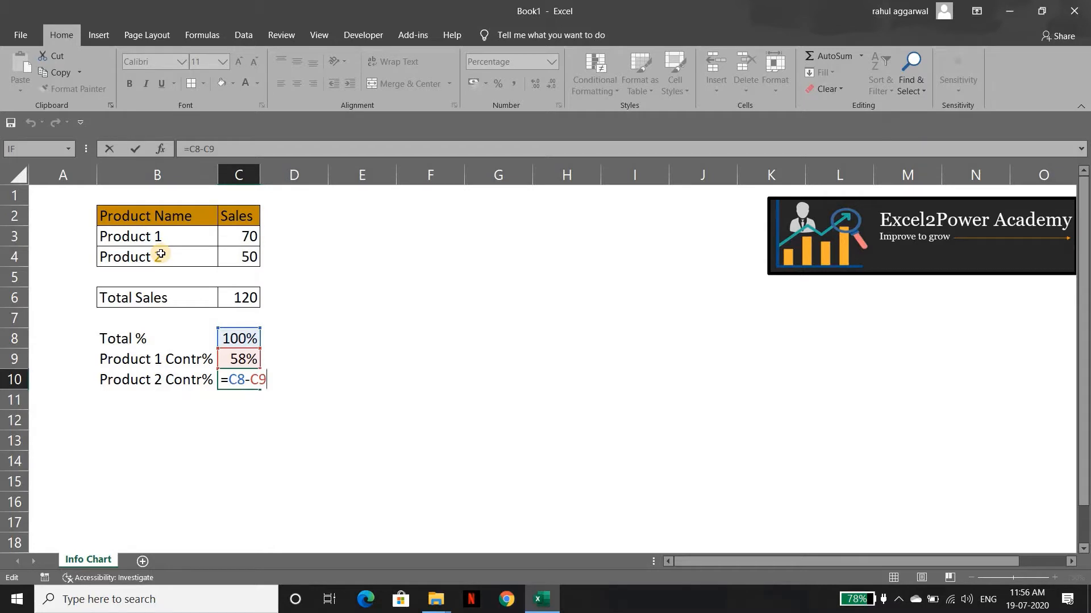
key(Return)
Apply borders to the percentage block B8:C10
key(Up)
key(Up)
key(Up)
key(Left)
key(shift+Right)
key(shift+Down)
key(shift+Down)
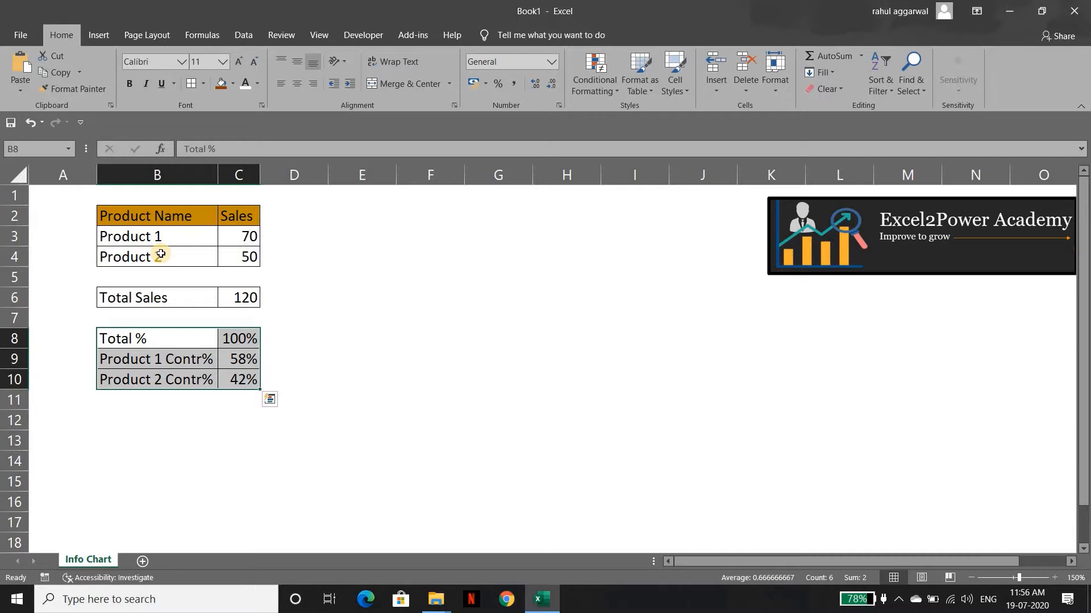
key(ctrl+q)
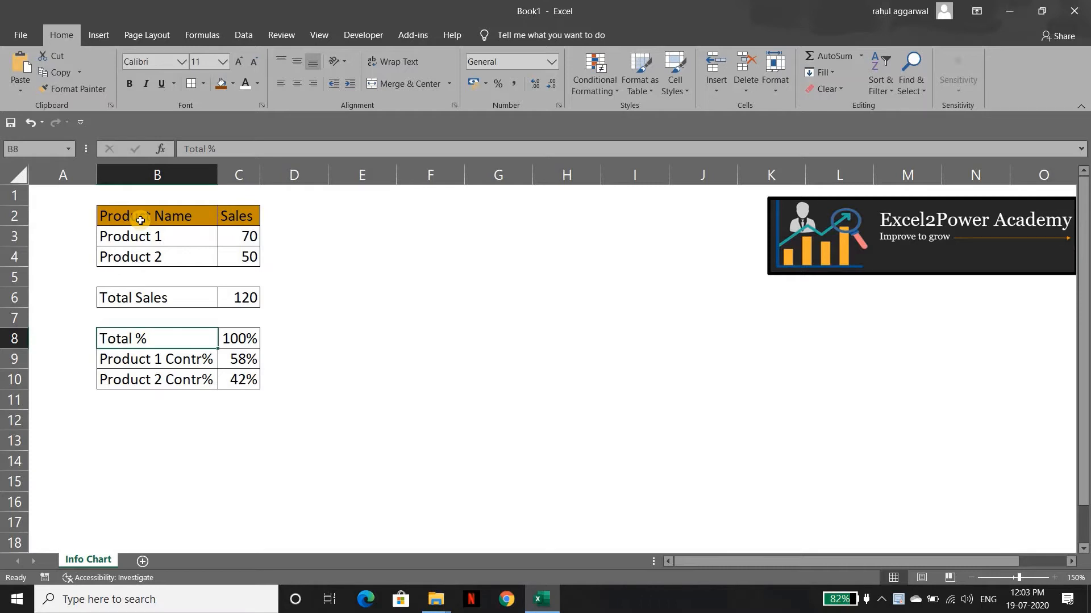
Review the product sales table, the Total Sales row and the percentage contribution block on the sheet
click(140, 220)
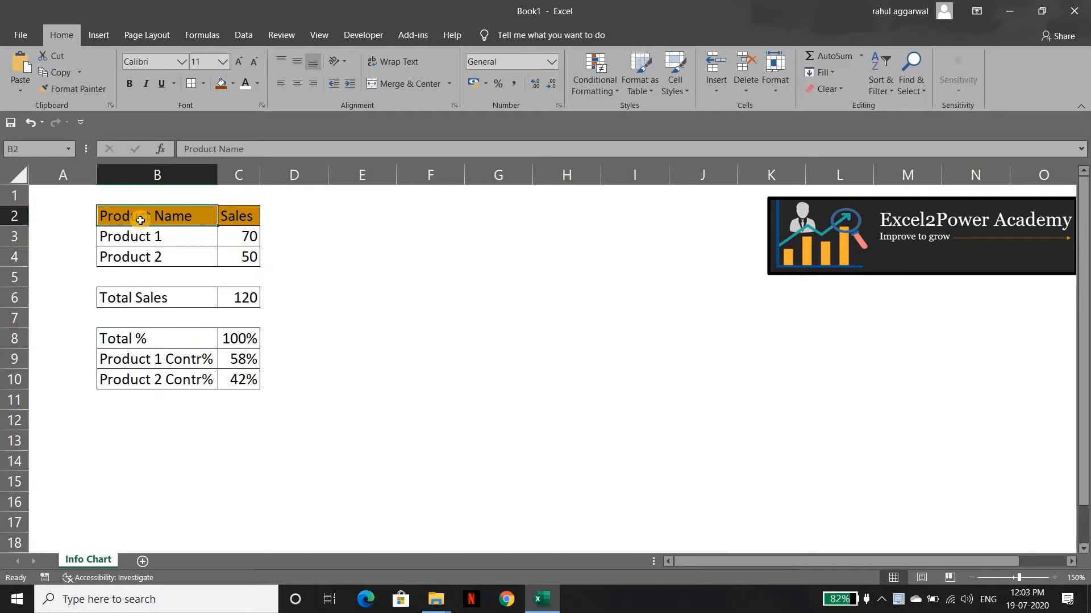
click(147, 293)
key(Left)
key(shift+space)
key(Down)
key(Down)
key(Right)
key(ctrl+shift+Right)
key(ctrl+shift+Down)
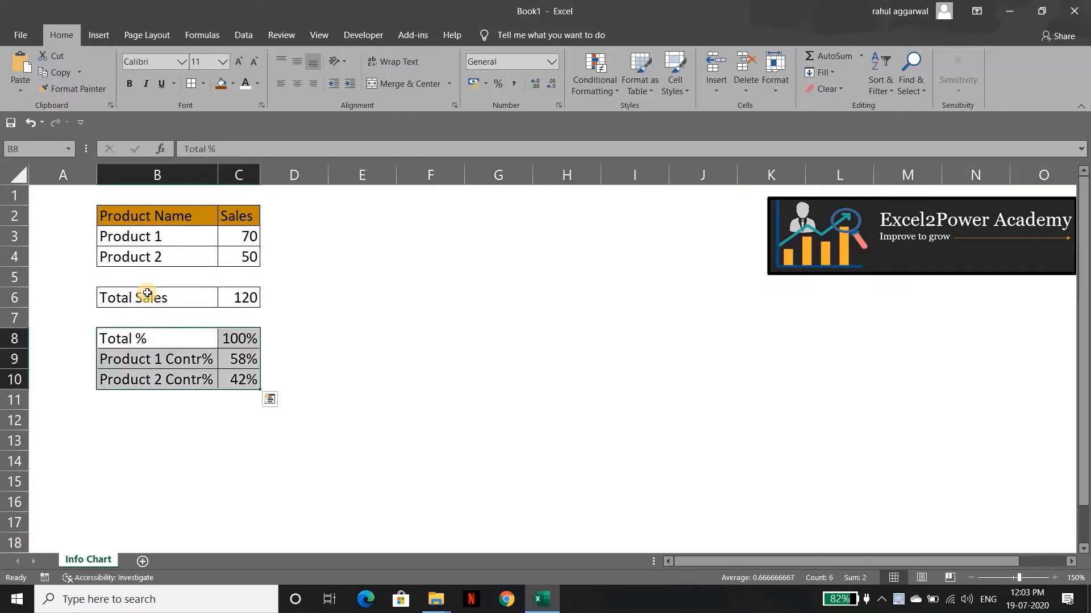
key(ctrl+Up)
key(ctrl+Up)
key(ctrl+Up)
key(ctrl+a)
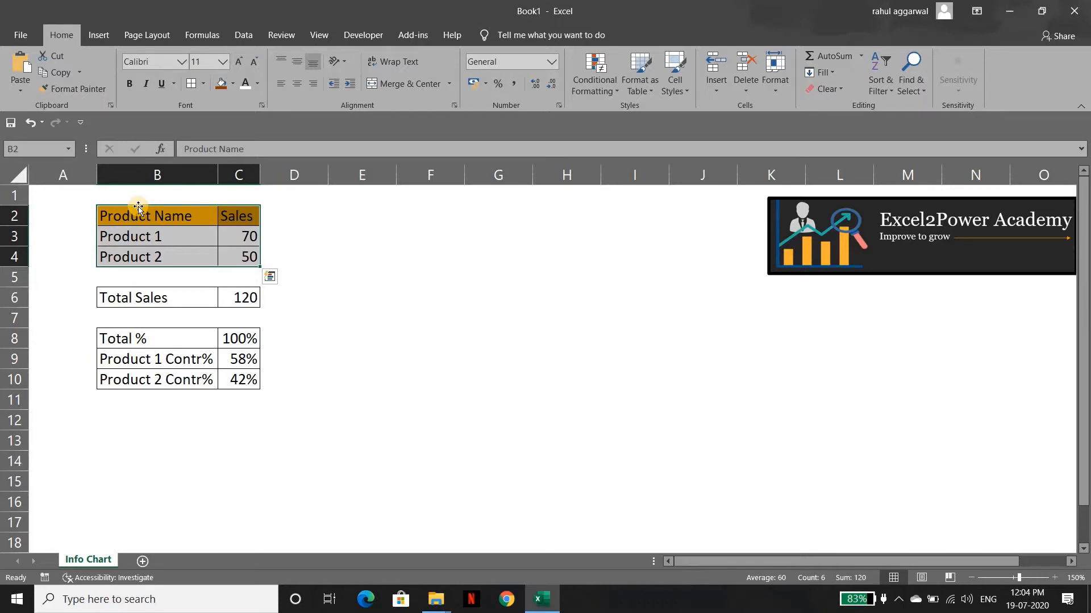
Insert a recommended Clustered Bar chart from the Total % and Product 1 Contr% data in B8:C9
key(Down)
key(Down)
key(Down)
key(Down)
key(Down)
key(Down)
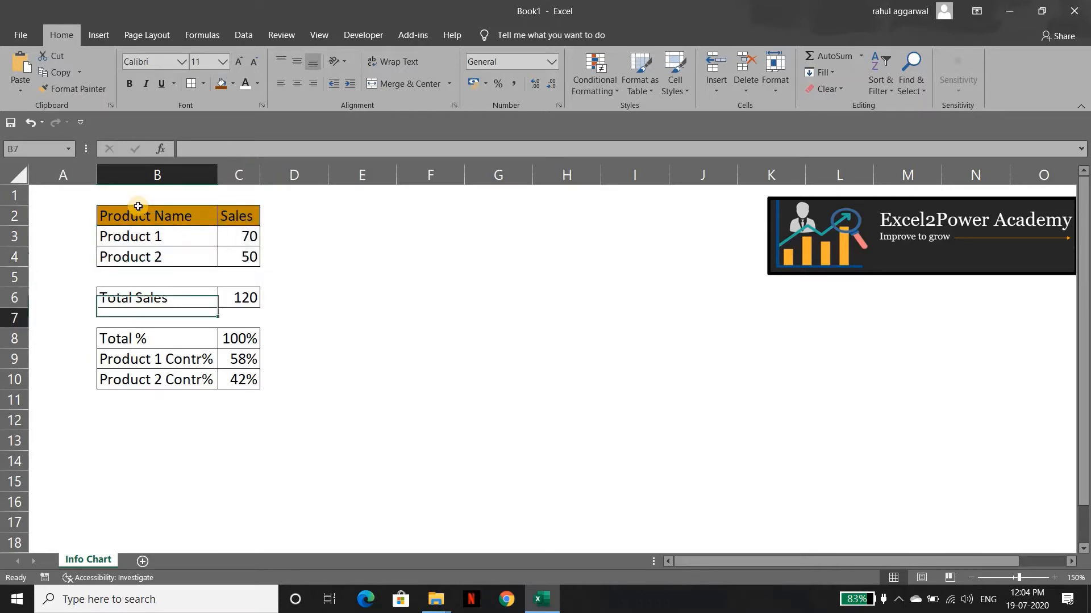
key(shift+Right)
key(shift+Down)
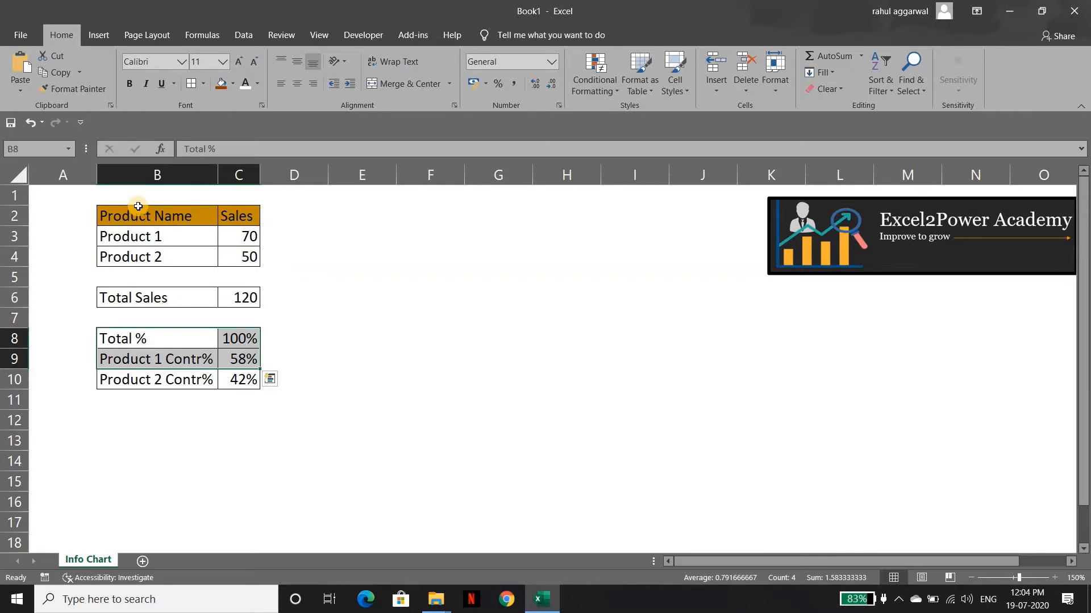
key(Left)
key(Right)
key(shift+Right)
key(shift+Down)
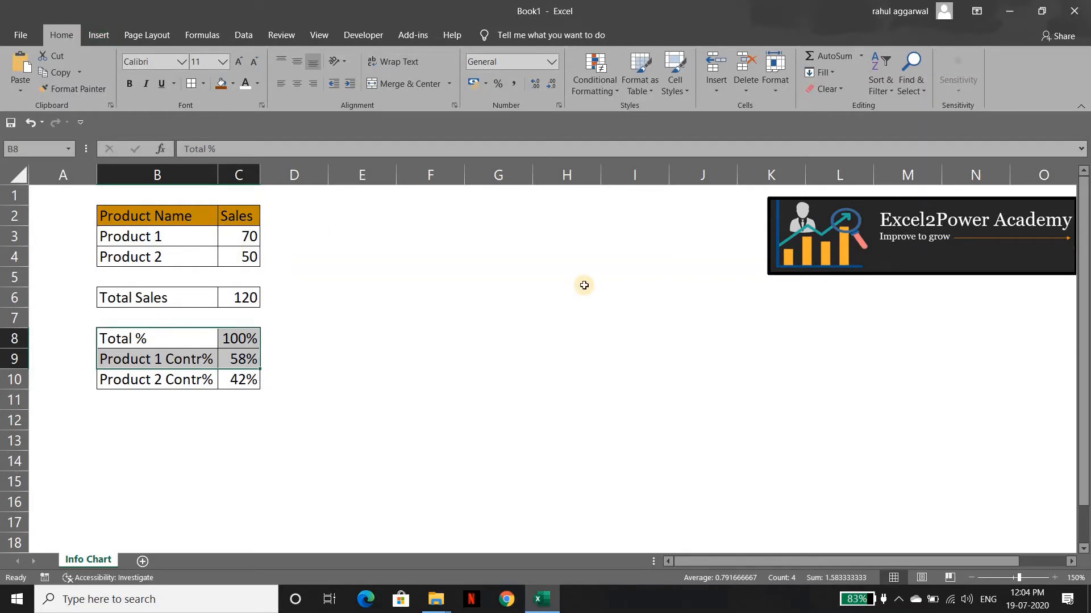
click(100, 40)
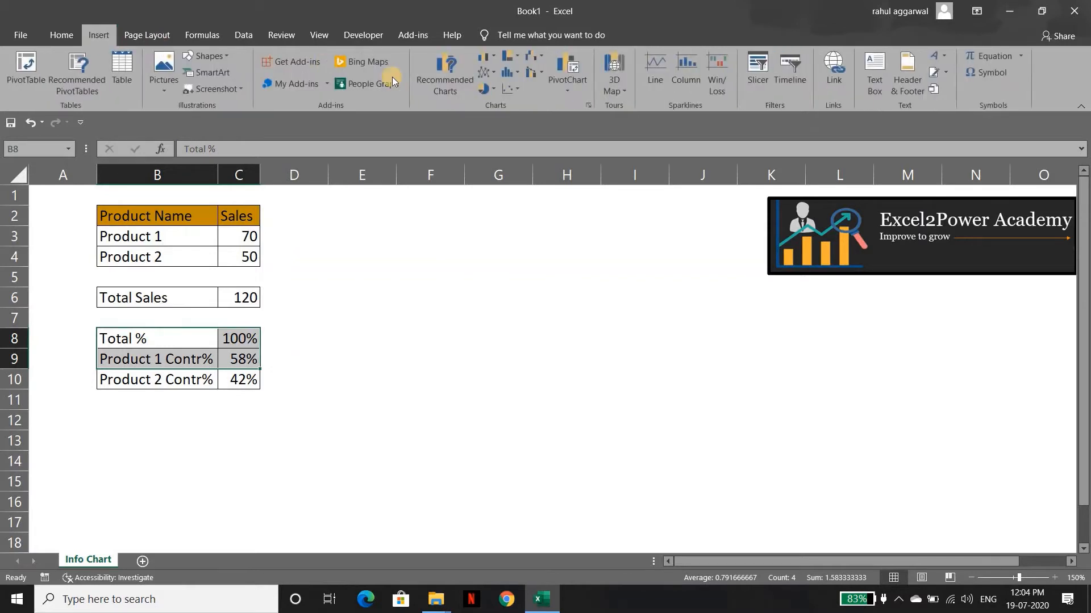
click(427, 76)
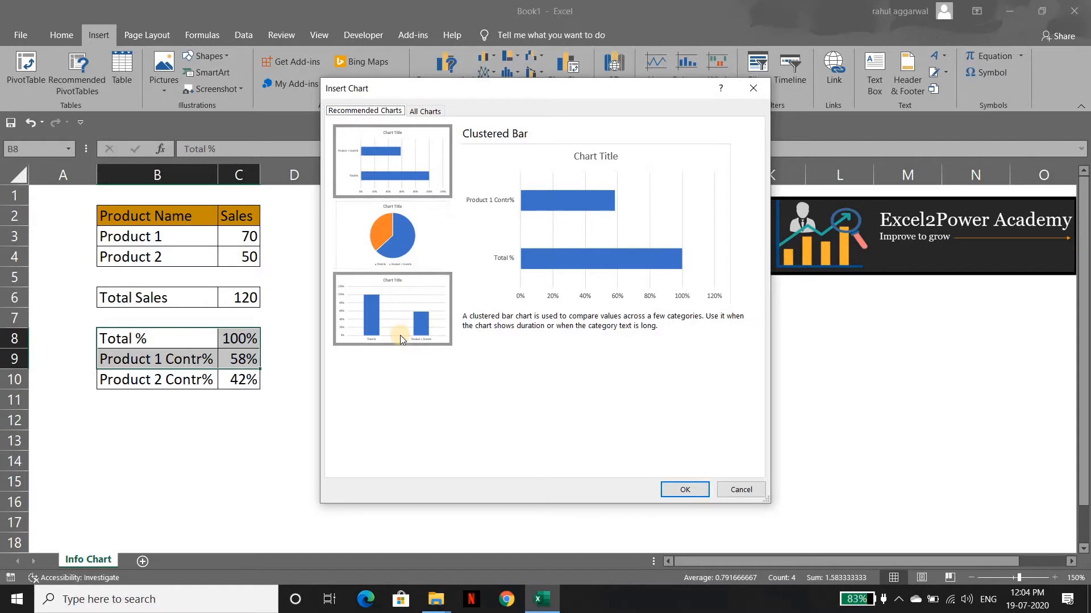
click(426, 113)
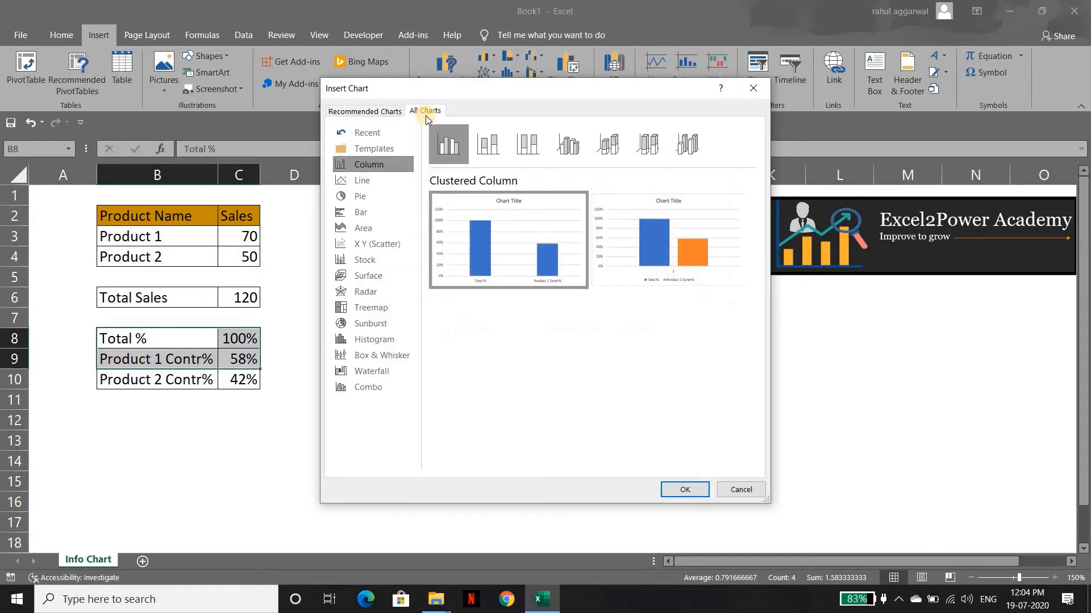
click(386, 115)
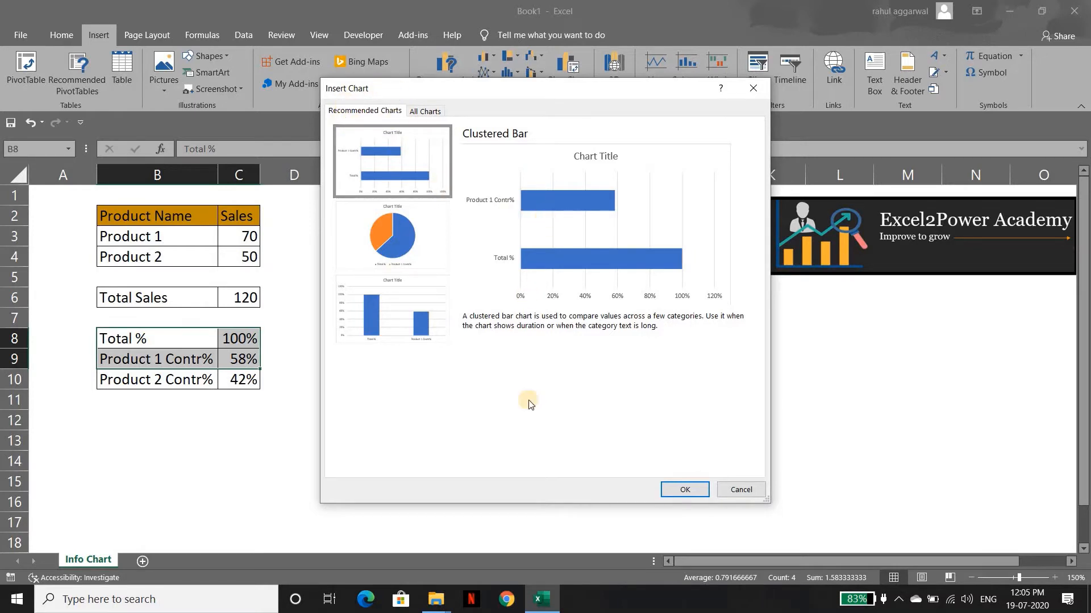
click(679, 487)
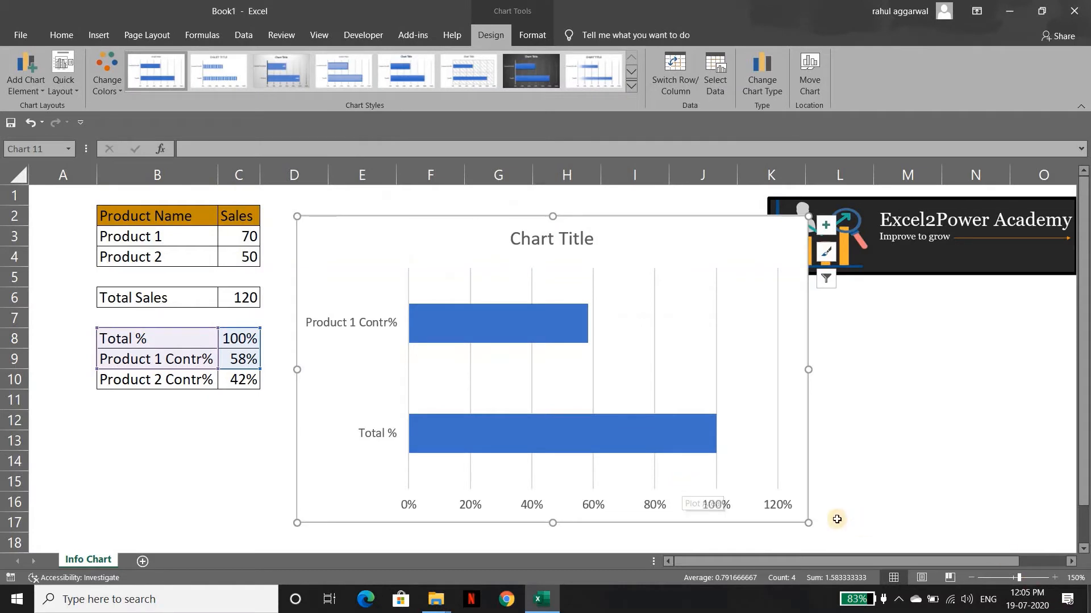
Shrink the chart slightly and place it beside the data tables, with its chart title deleted
drag(808, 525, 785, 509)
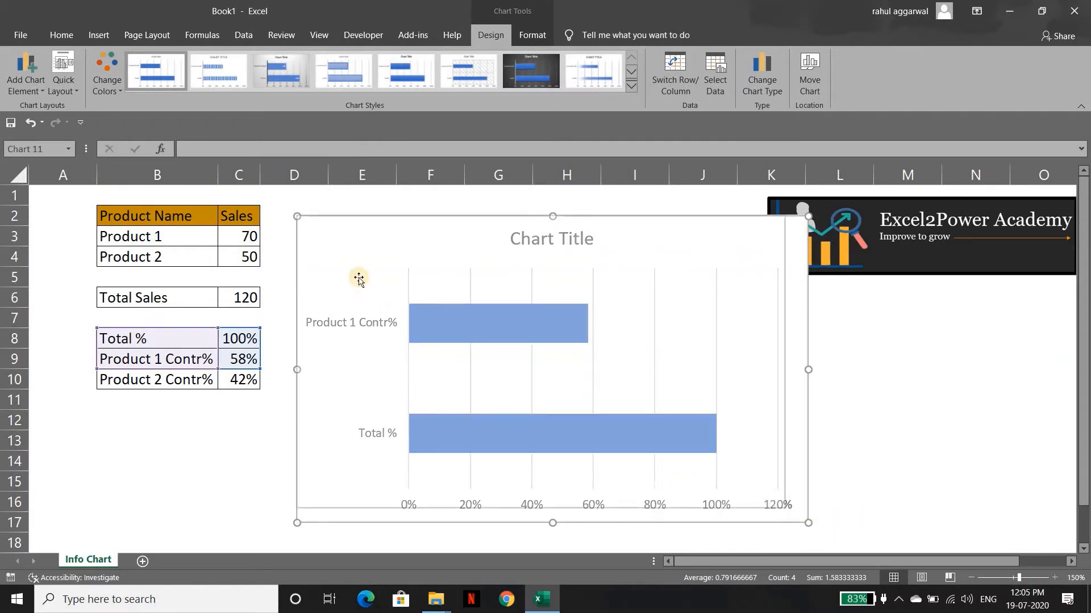
drag(339, 267, 312, 258)
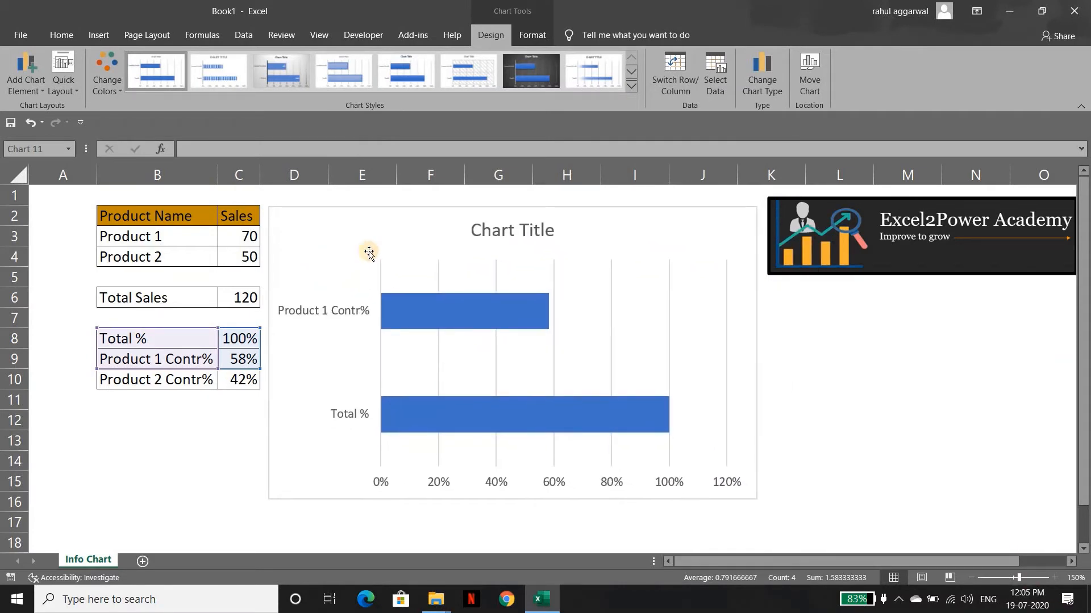
click(500, 237)
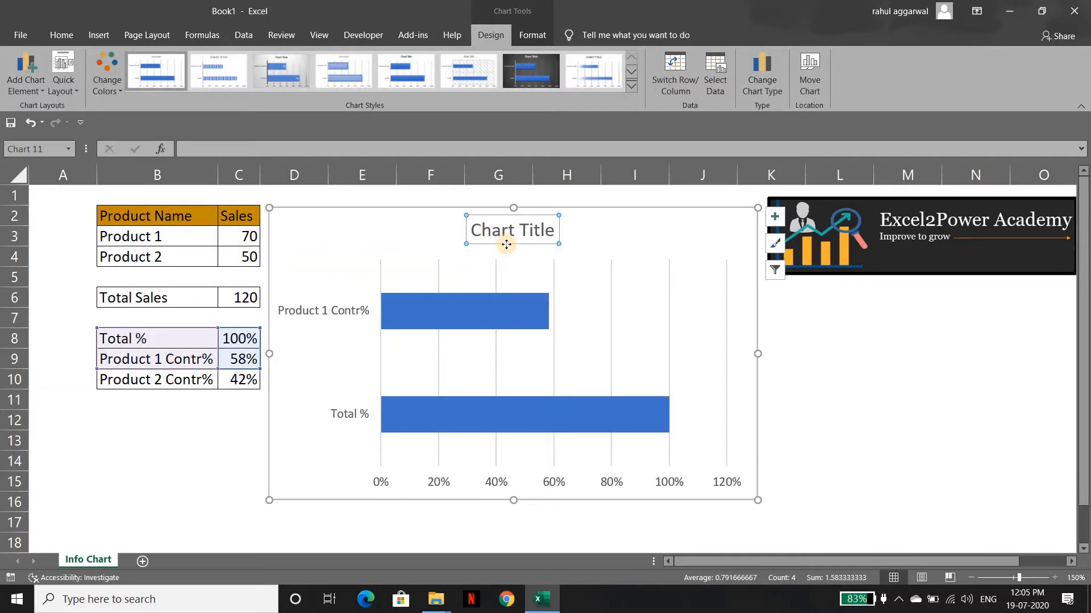
key(Delete)
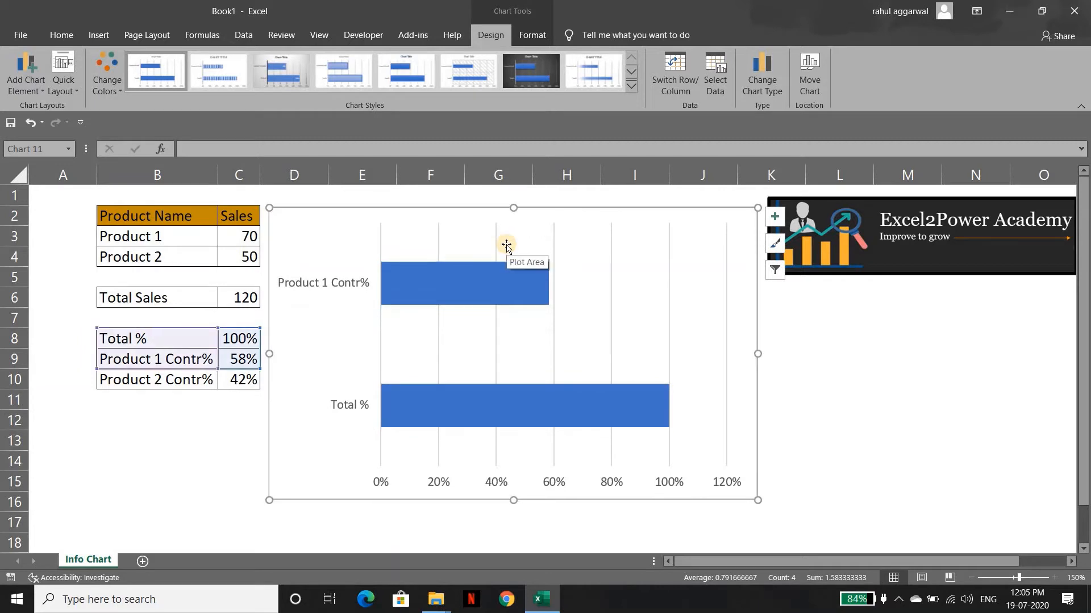
Try deleting the chart's major gridlines and undo the deletion
click(670, 276)
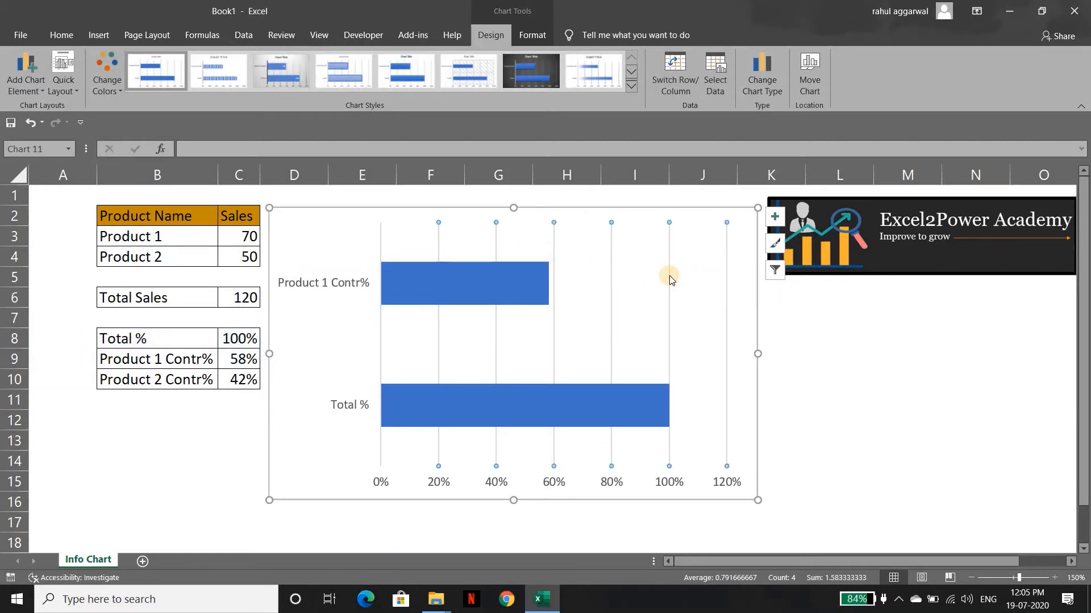
key(Delete)
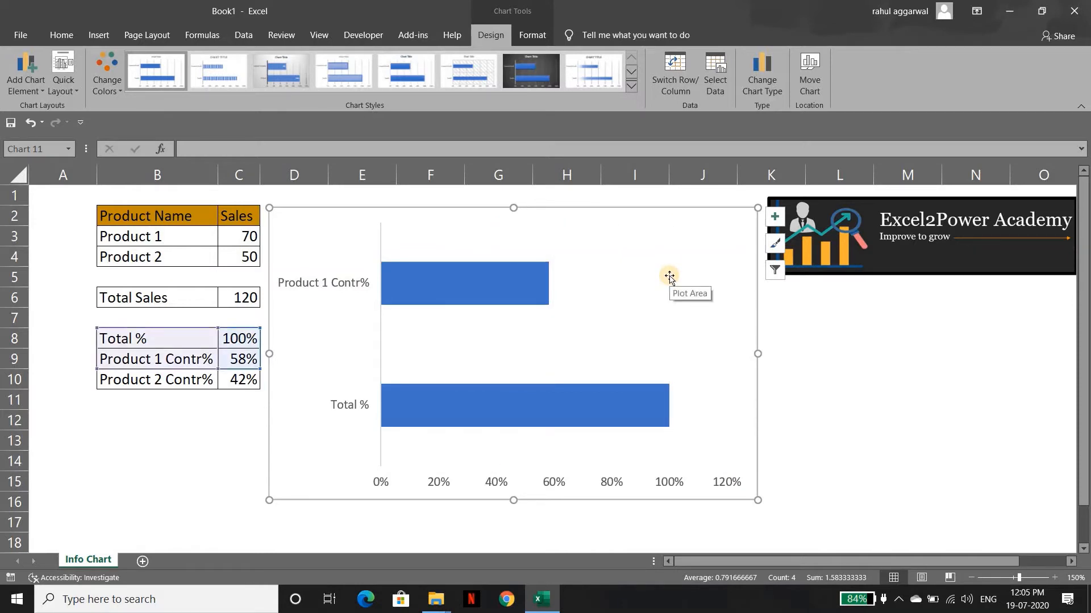
key(ctrl+z)
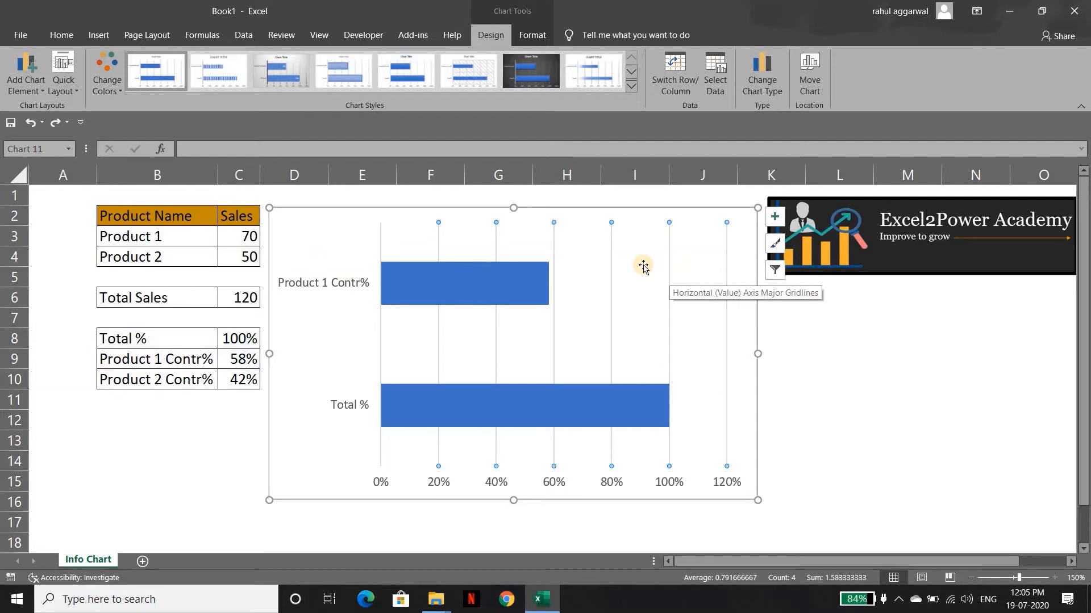
Delete the horizontal value axis's major gridlines from the chart
click(666, 262)
click(668, 260)
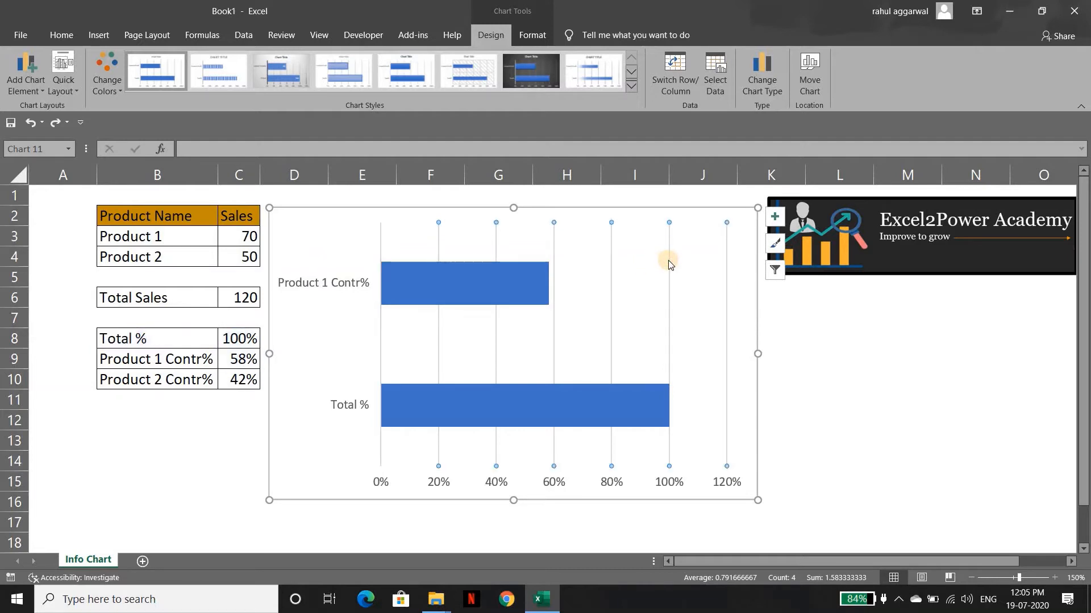
key(Delete)
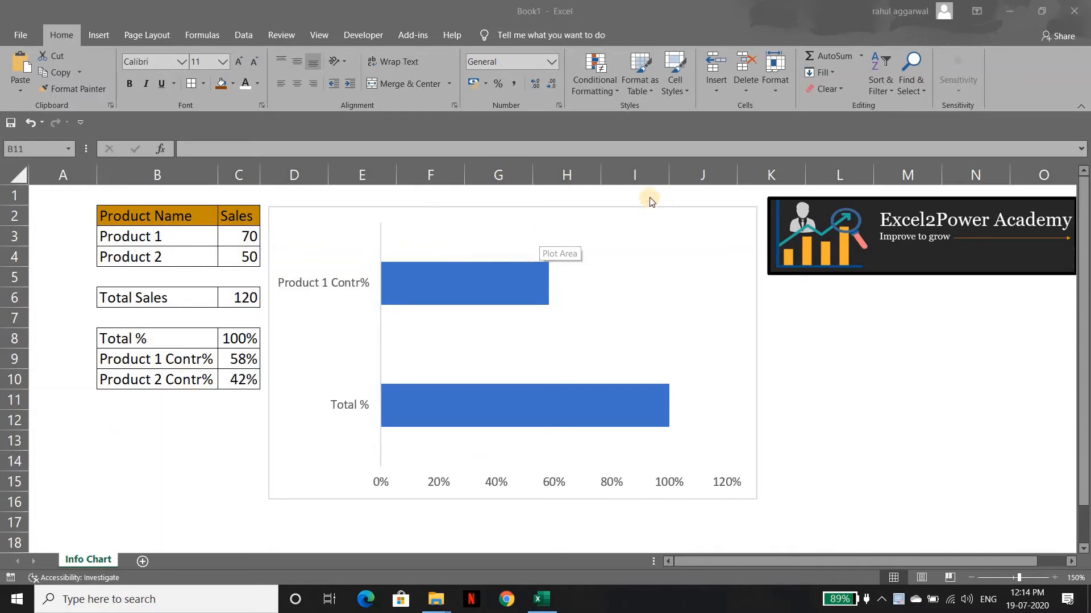
Try switching rows and columns in the chart's data source, and undo the switch
click(582, 226)
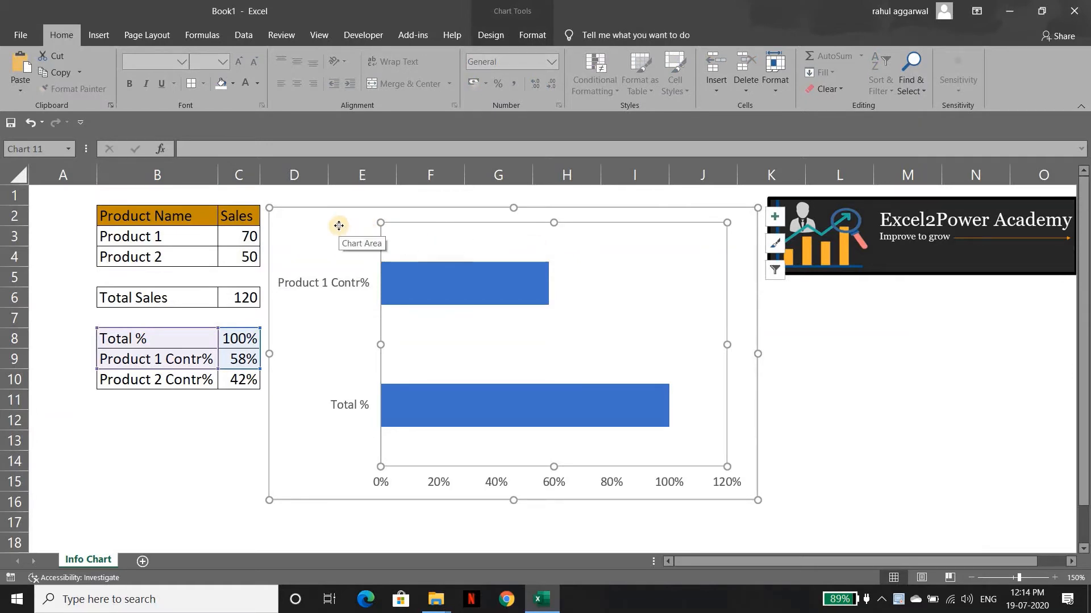
right_click(338, 227)
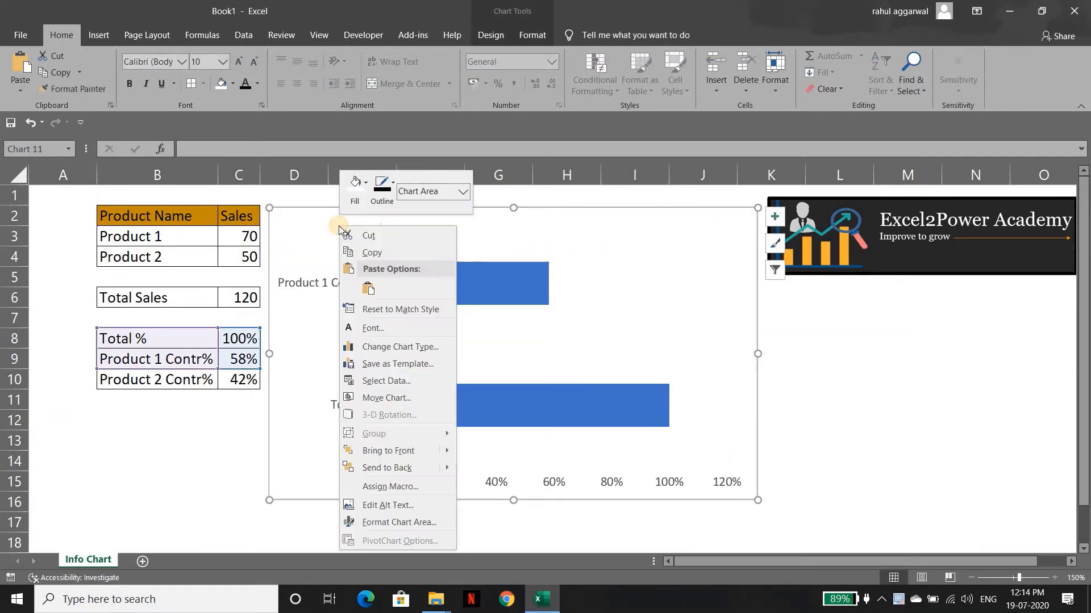
right_click(548, 247)
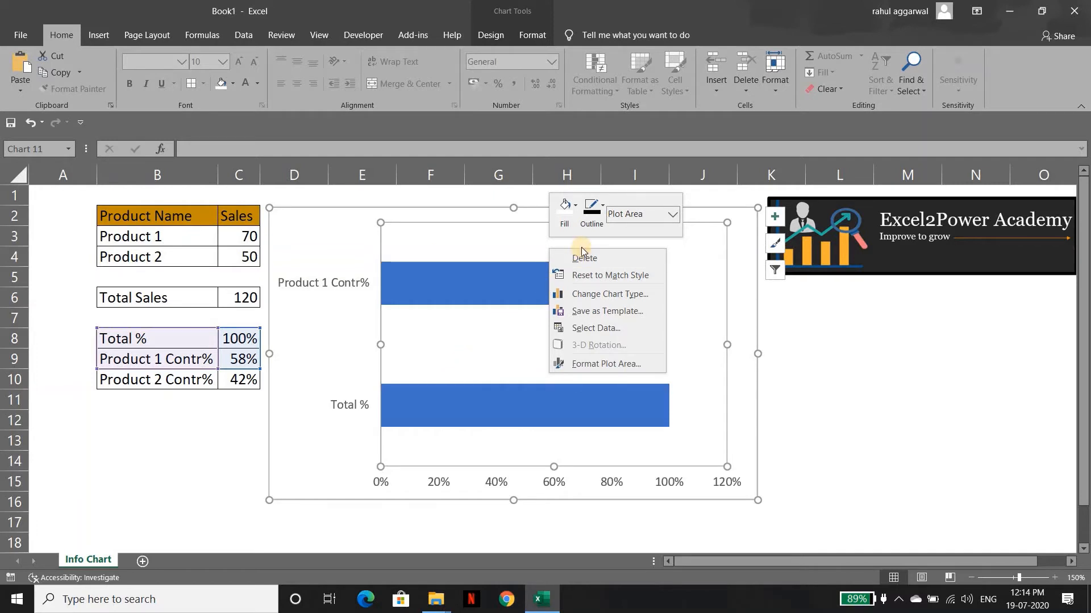
click(627, 328)
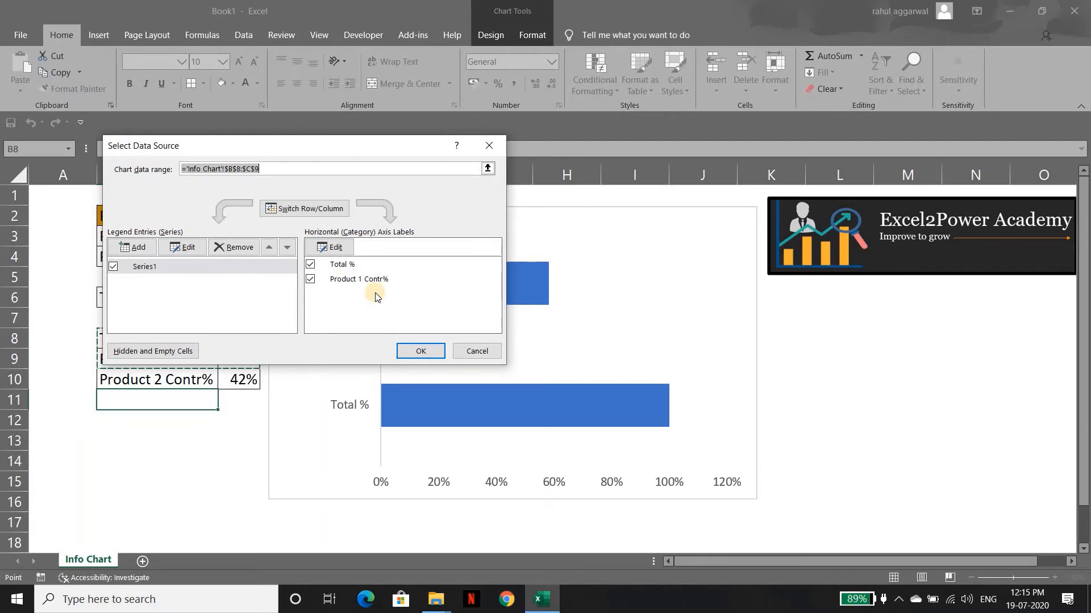
click(295, 210)
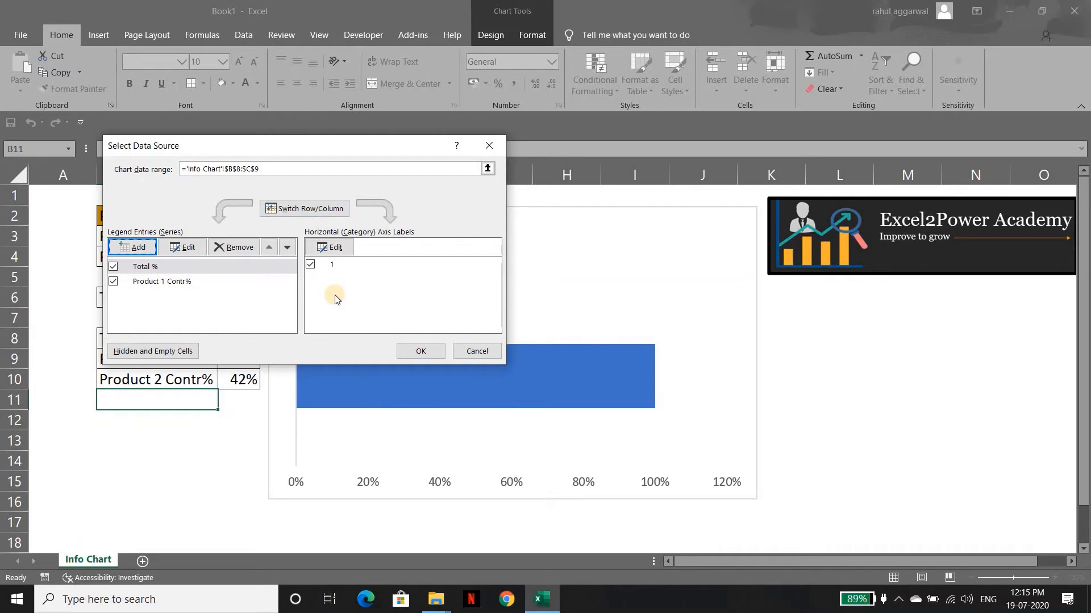
click(408, 349)
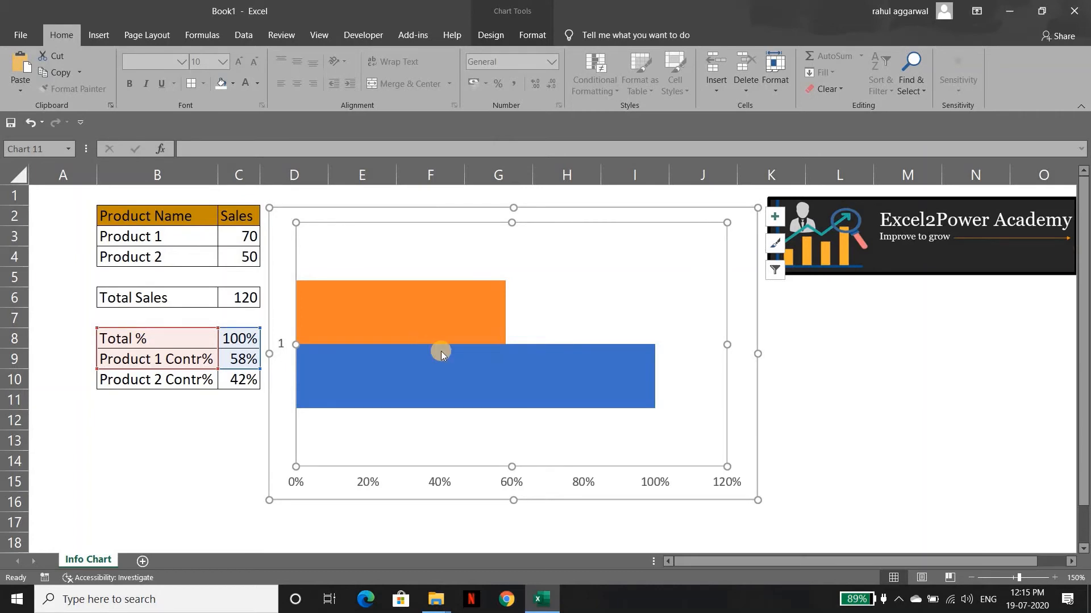
mouse_move(442, 355)
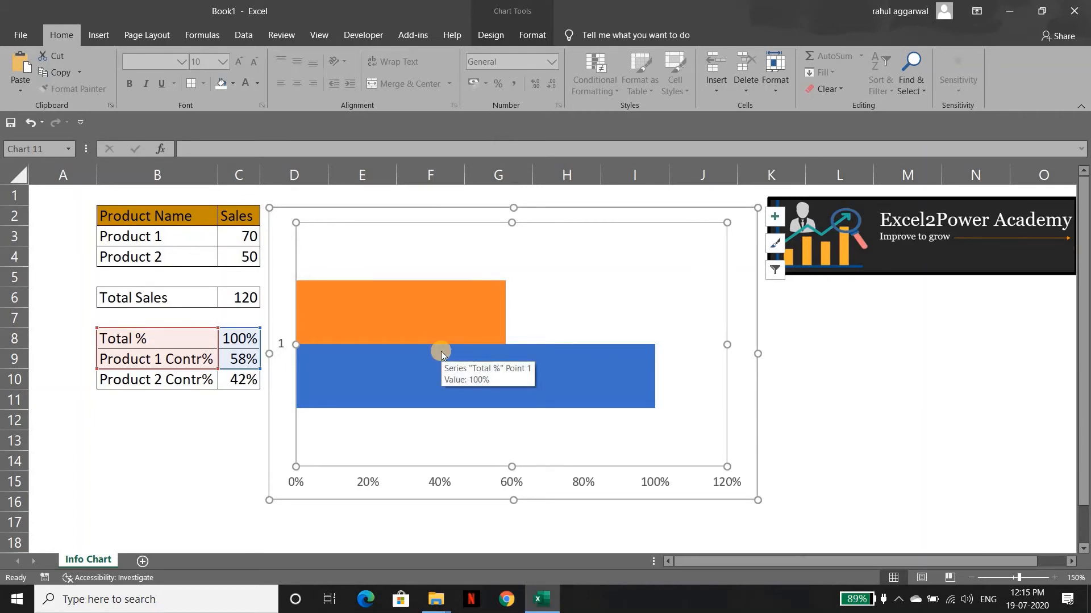
key(ctrl+z)
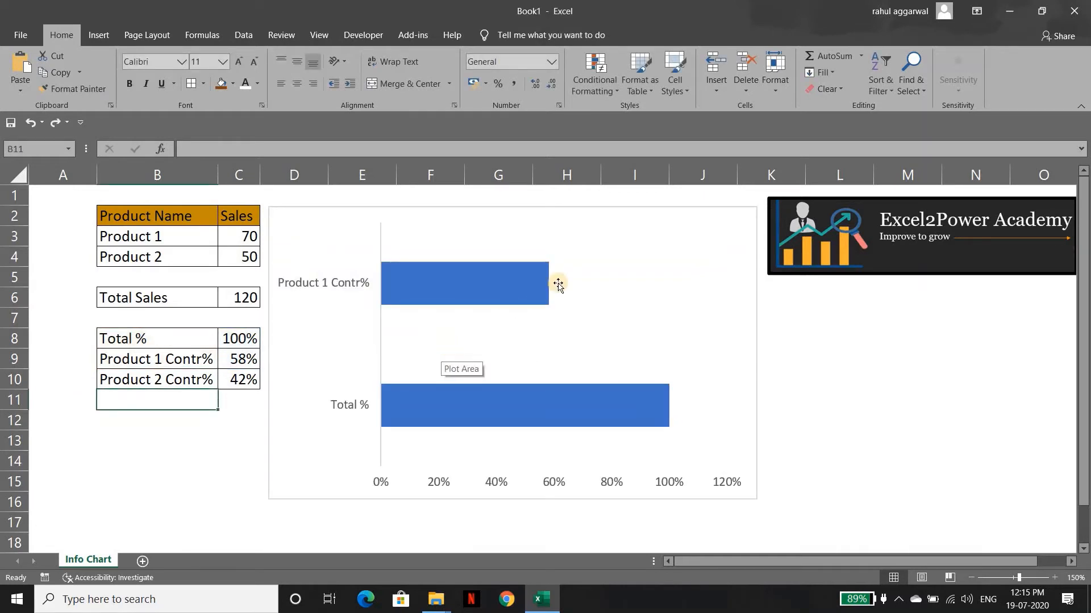
Switch the chart's rows and columns in its data source to plot Total % and Product 1 Contr% as separate series
click(601, 269)
right_click(602, 272)
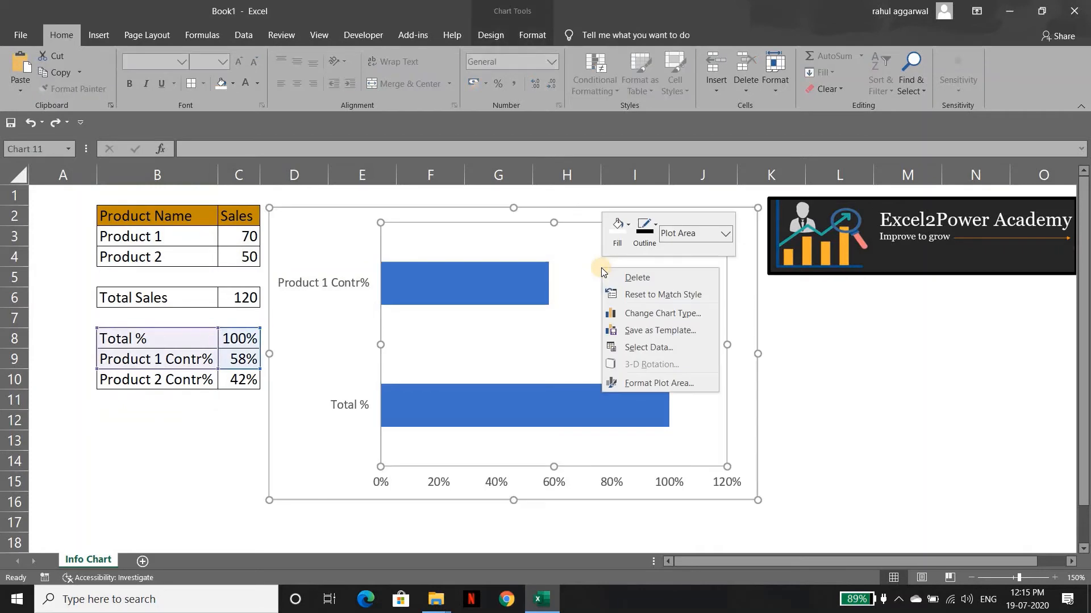
click(636, 348)
click(312, 215)
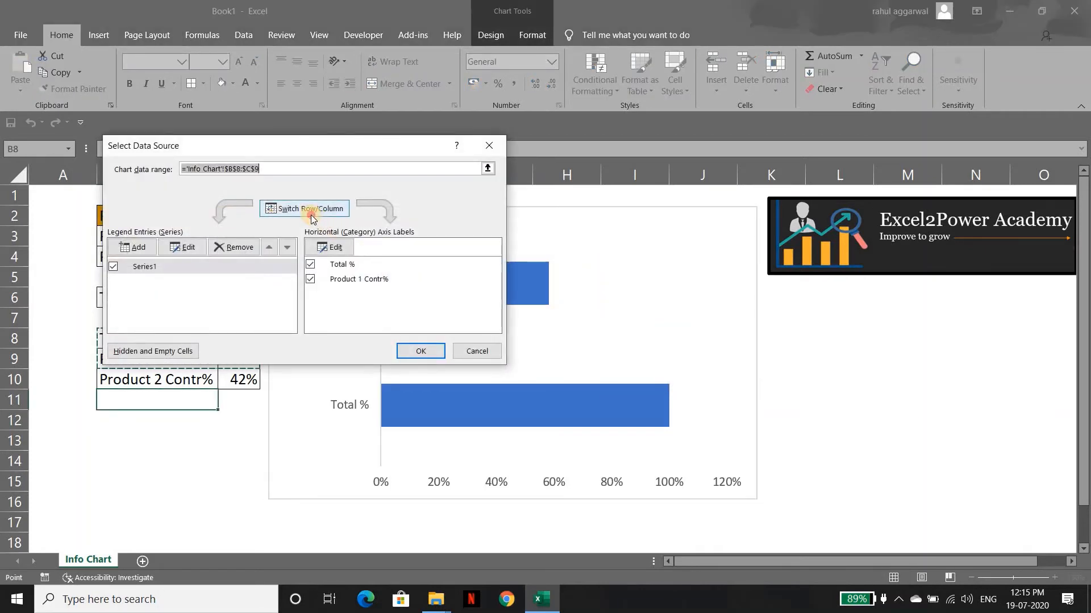
click(420, 352)
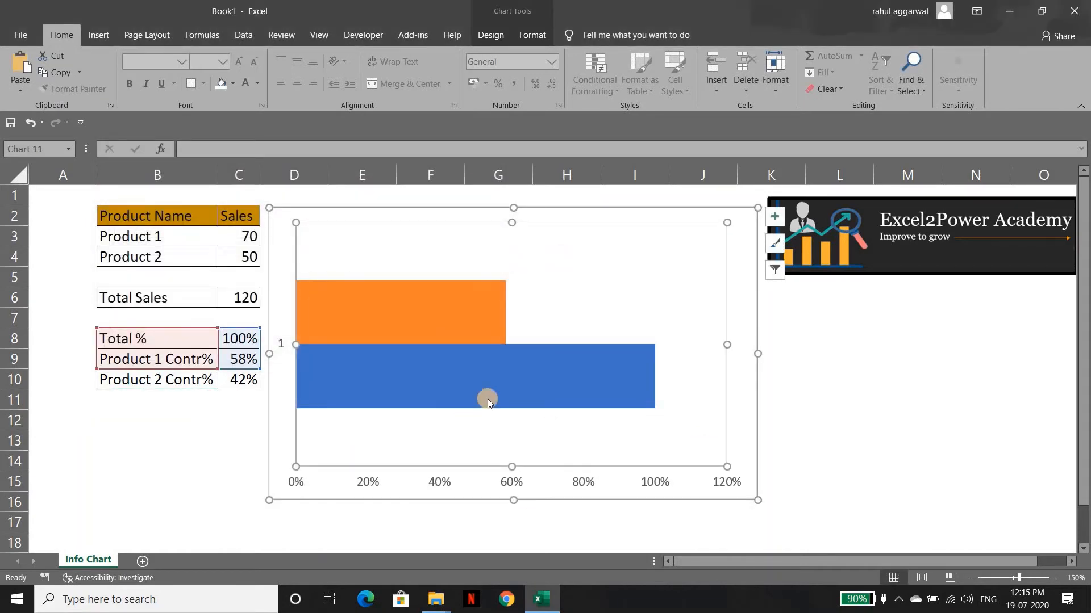
mouse_move(487, 399)
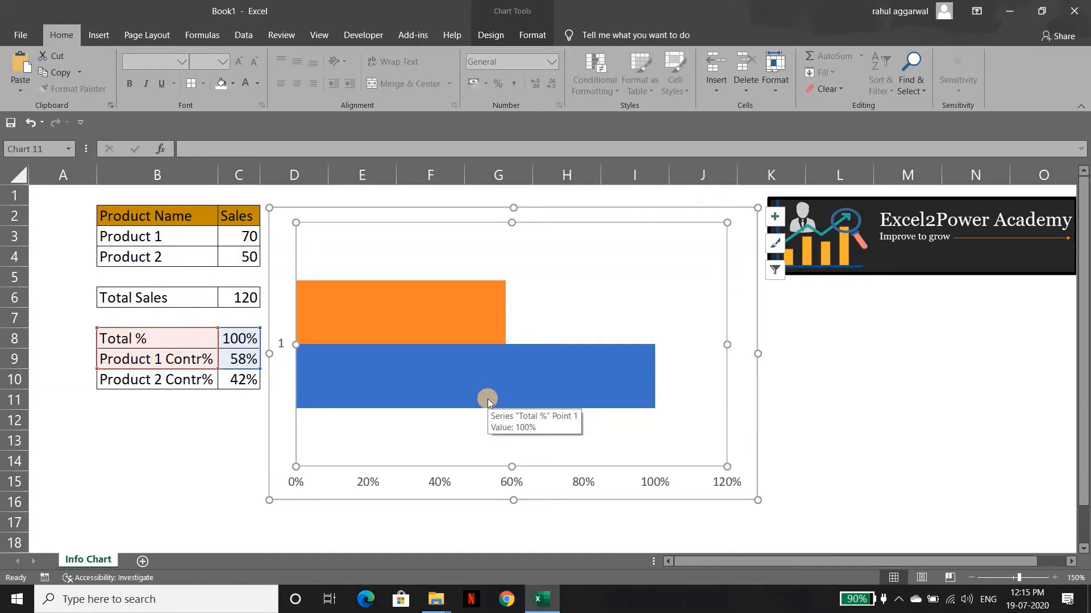
Set the Product 1 Contr% series overlap to 100% so both bars share the same position in the chart
click(401, 325)
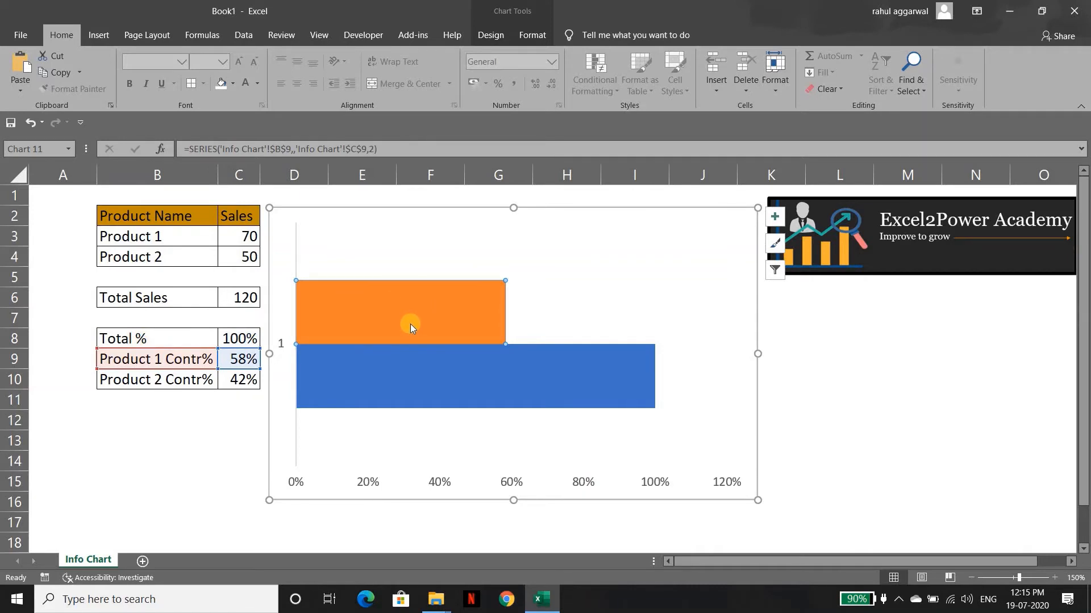
right_click(410, 321)
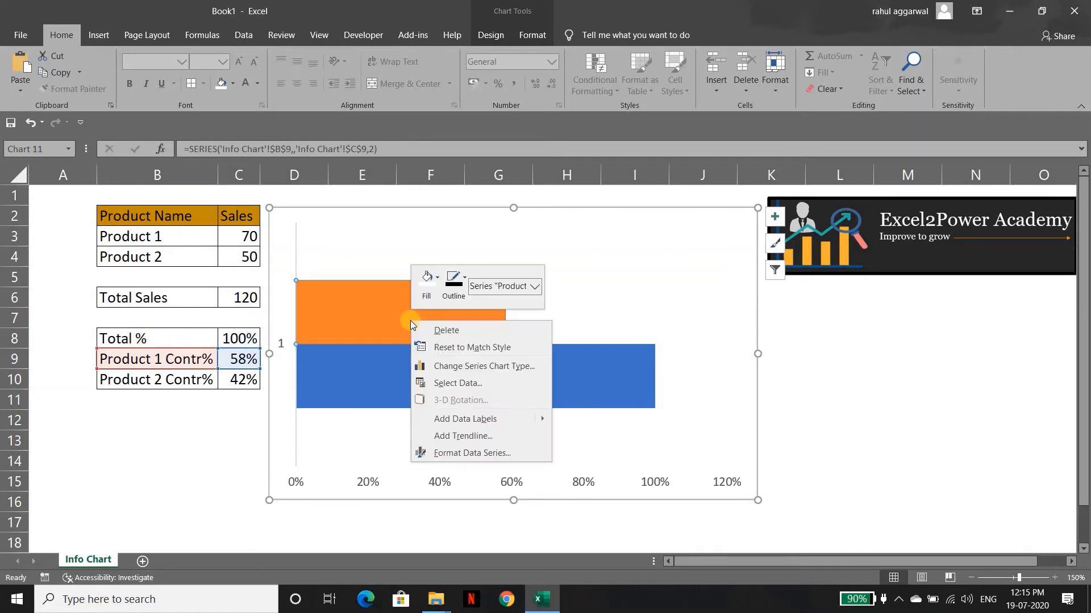
click(438, 452)
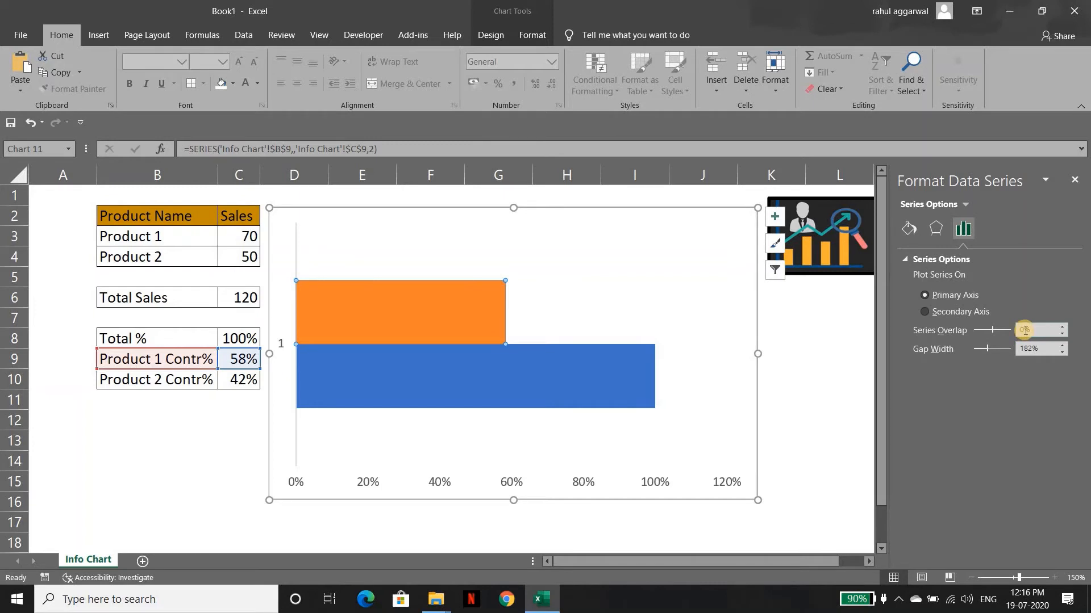
click(1022, 331)
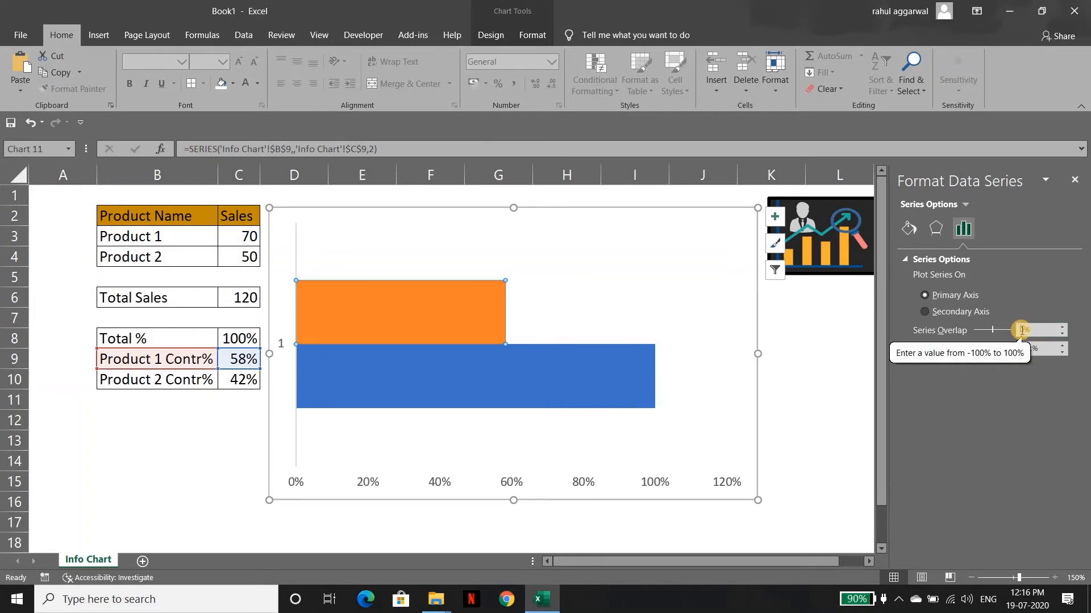
text(10)
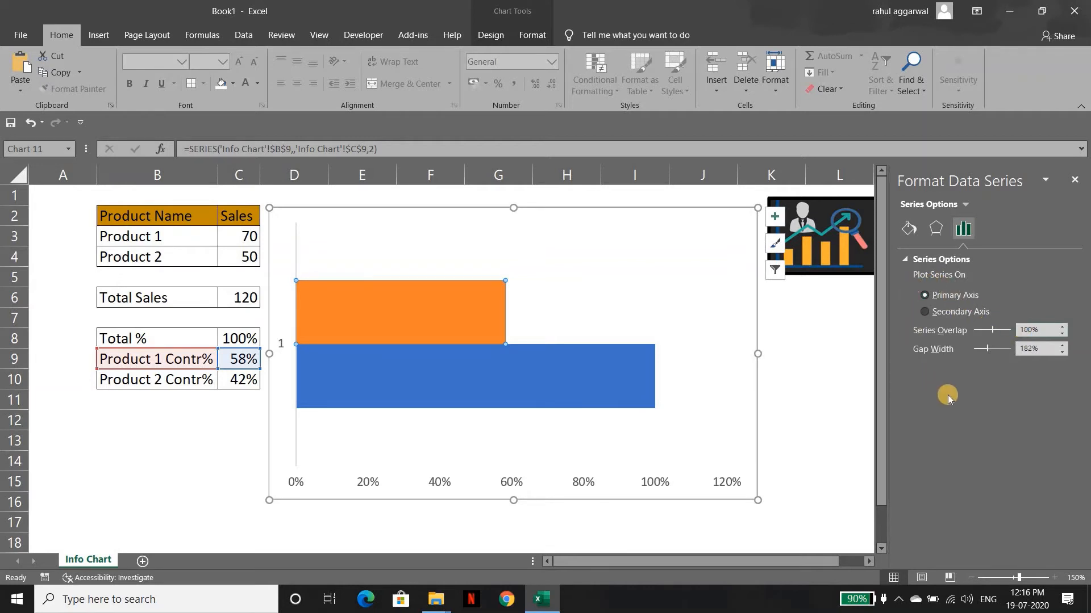
mouse_move(382, 317)
click(781, 320)
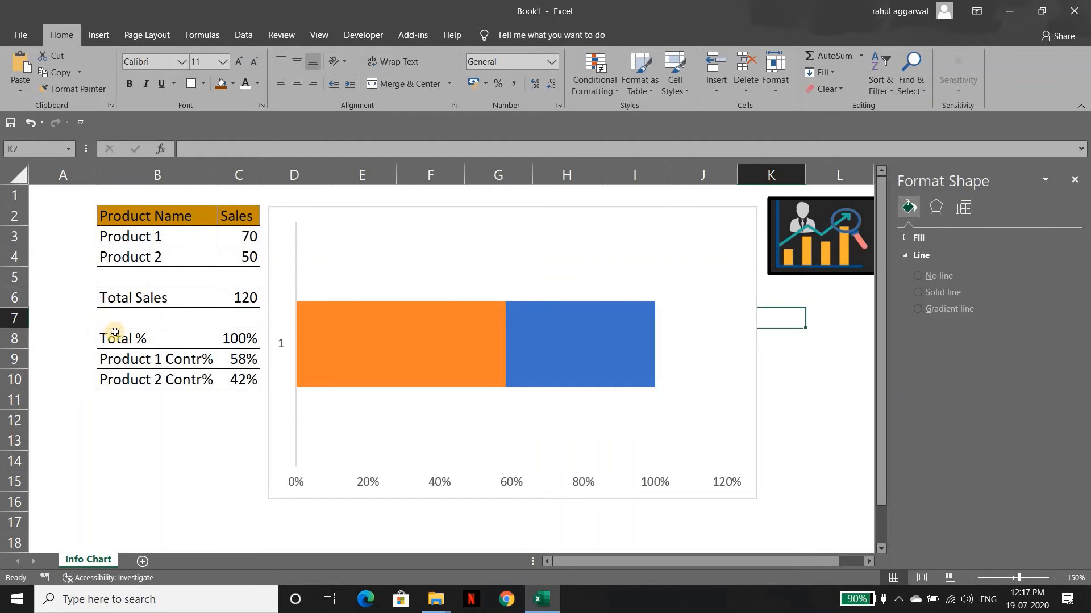
Delete the vertical category axis from the chart
click(115, 336)
drag(116, 336, 239, 356)
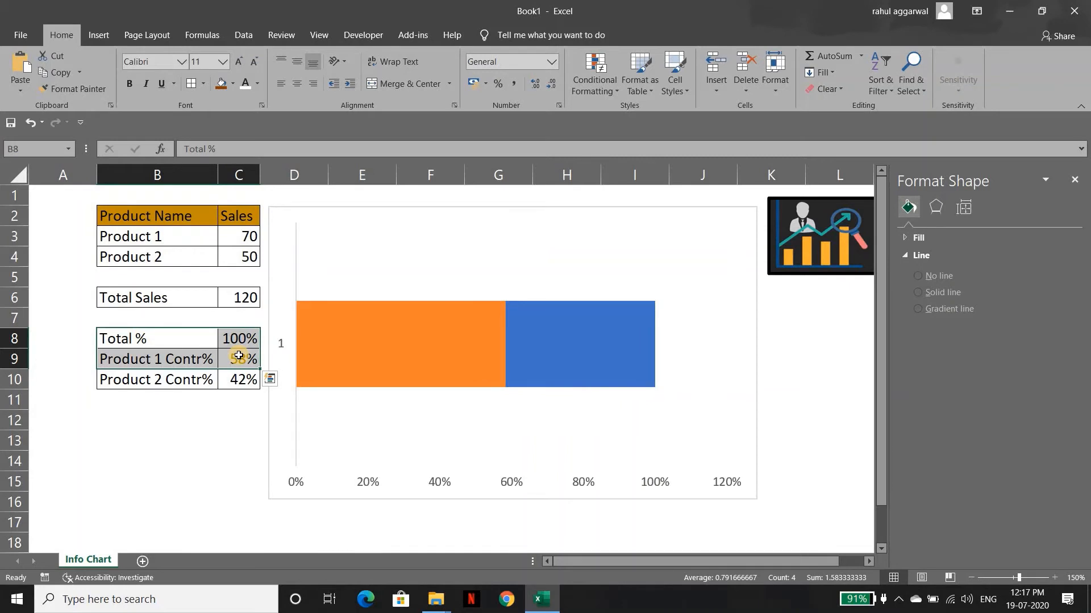
click(282, 349)
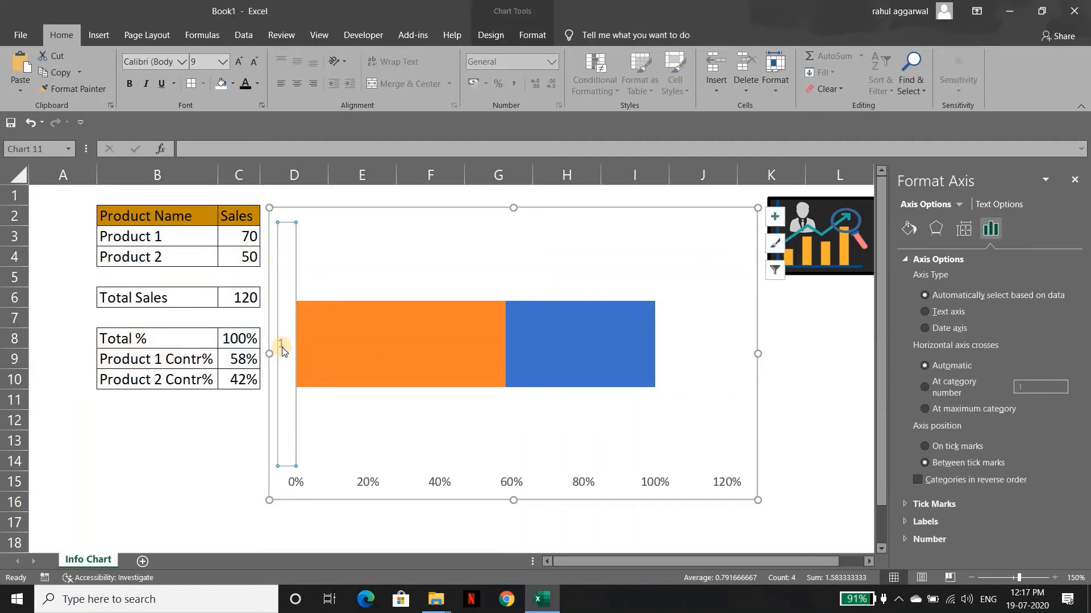
key(Delete)
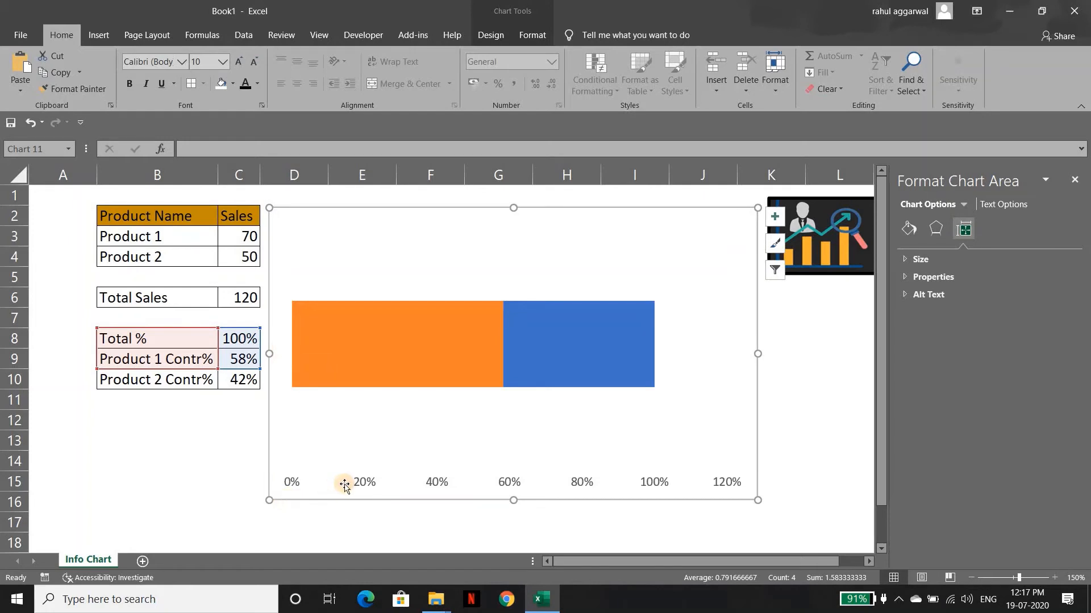
Fix the horizontal value axis bounds at a minimum of 0.0 and a maximum of 1.0, and close the axis formatting options
click(723, 482)
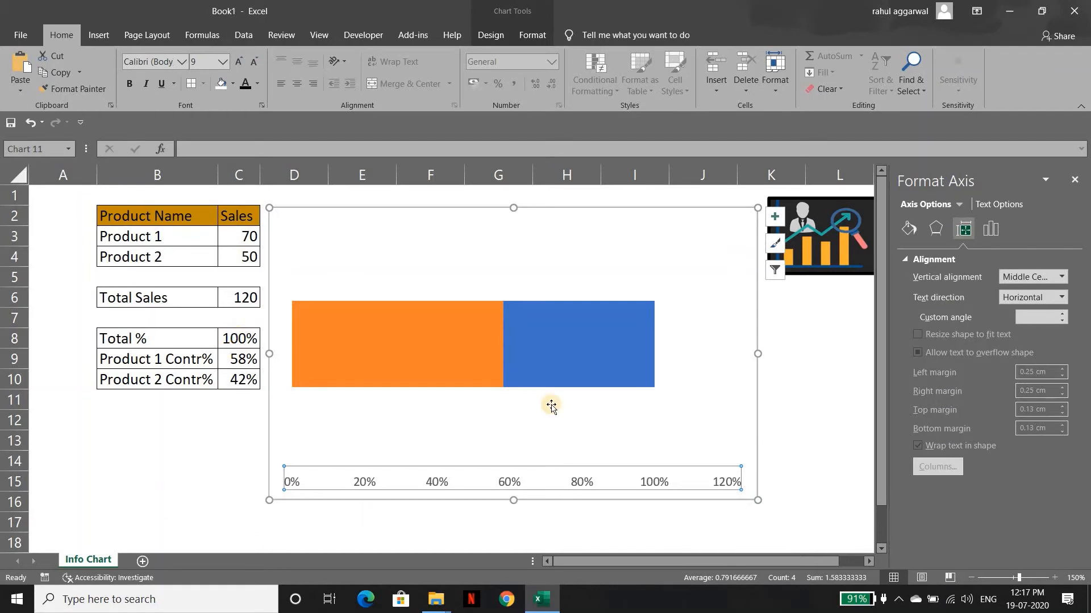
right_click(469, 473)
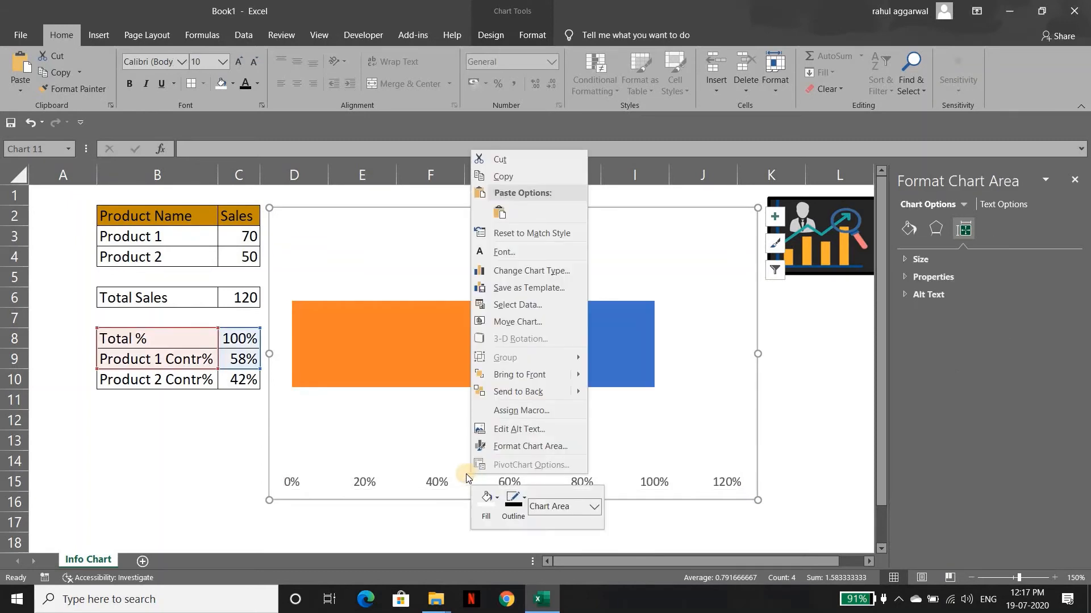
click(438, 481)
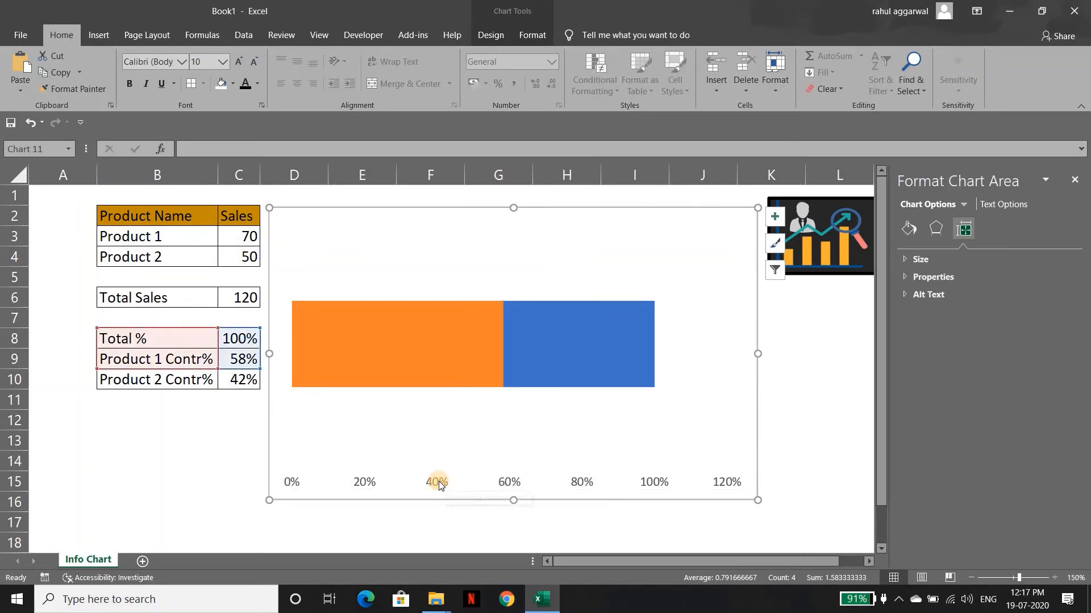
click(438, 482)
right_click(439, 482)
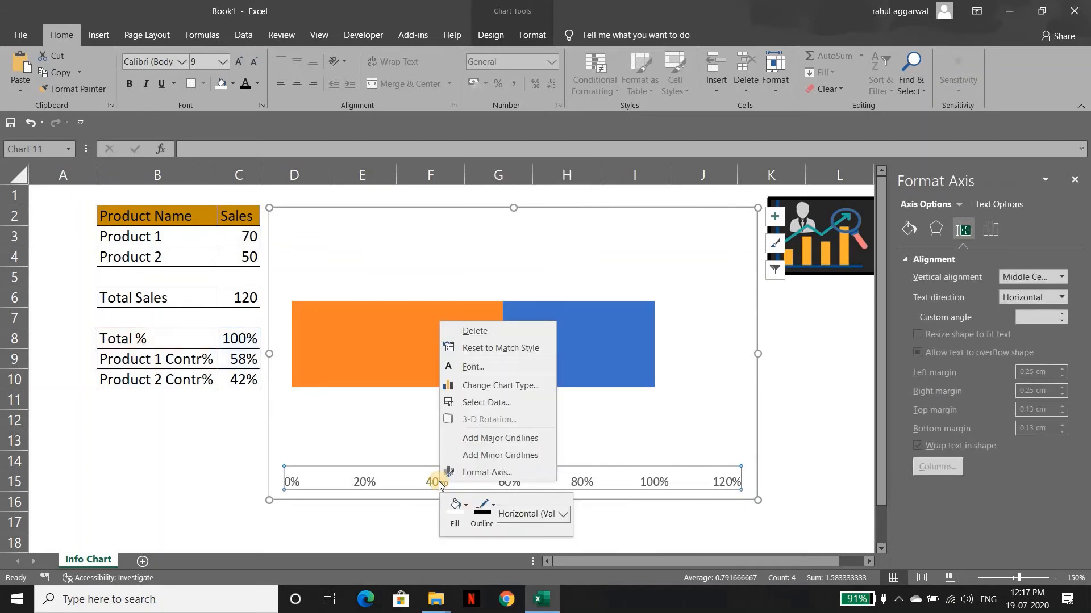
click(492, 473)
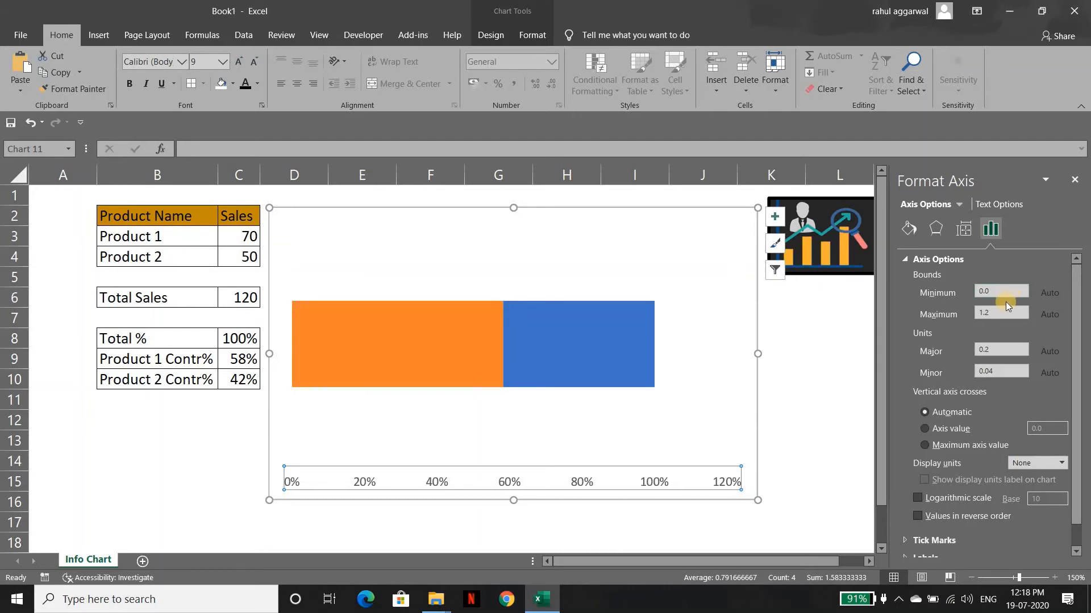
click(993, 291)
key(Return)
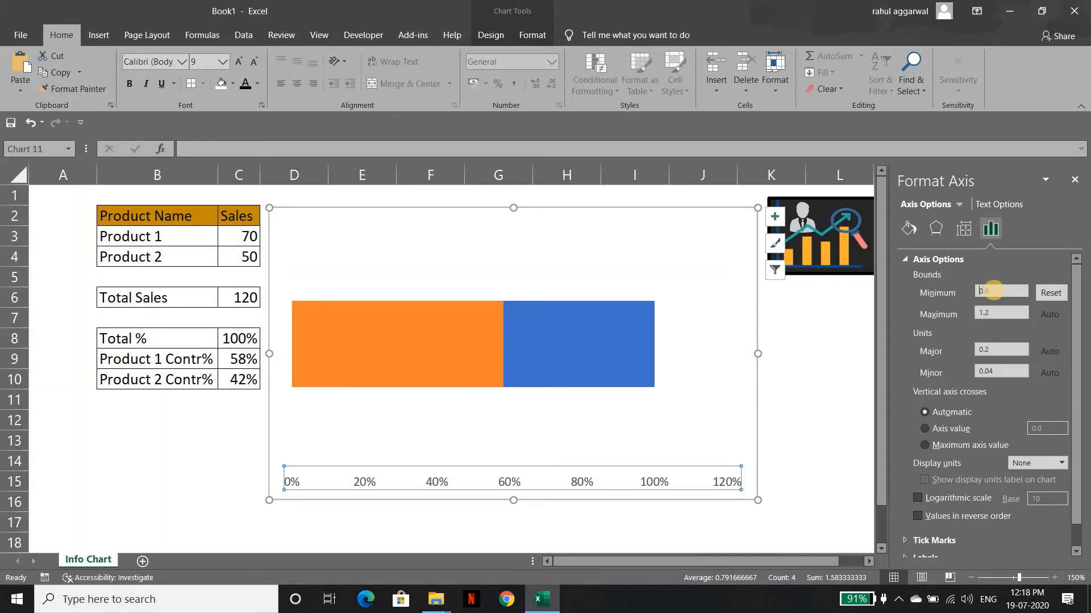
click(996, 313)
key(Return)
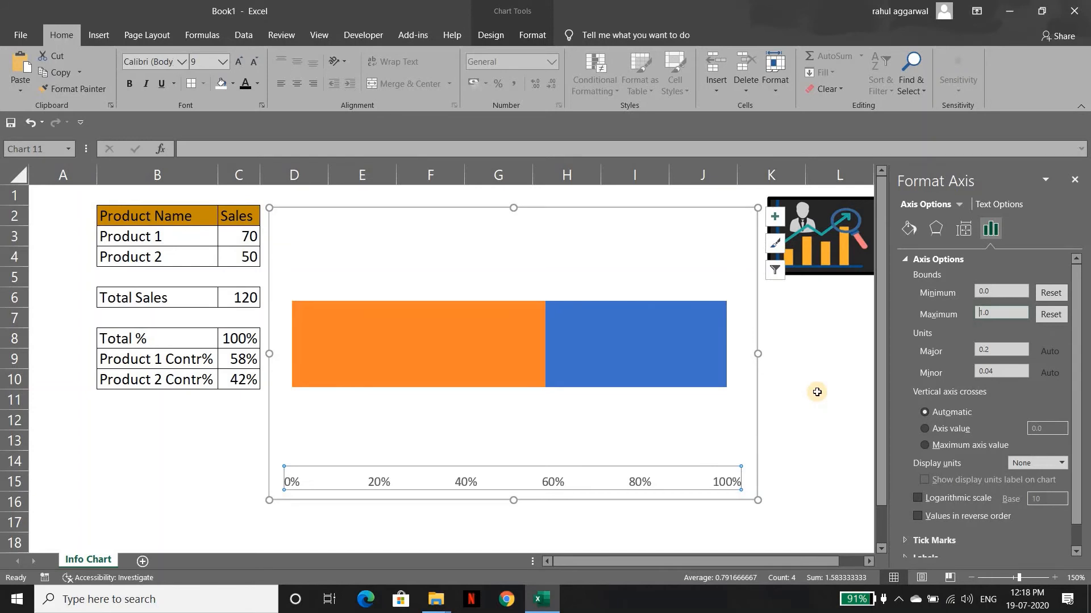
click(1074, 179)
click(888, 338)
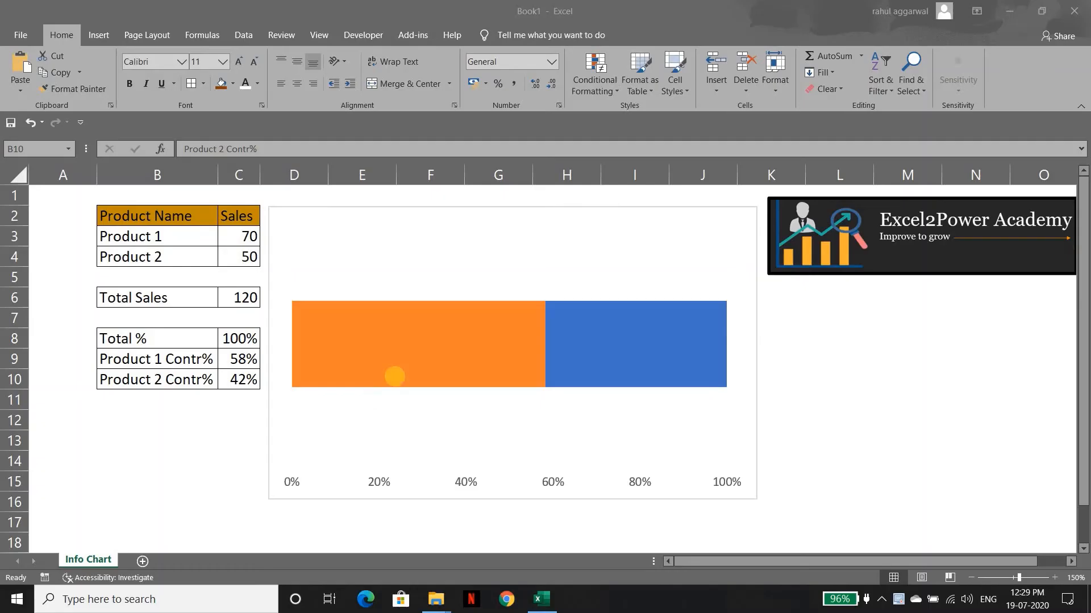
Fill the Total % series bar with a light grey theme colour and deselect the chart
mouse_move(396, 379)
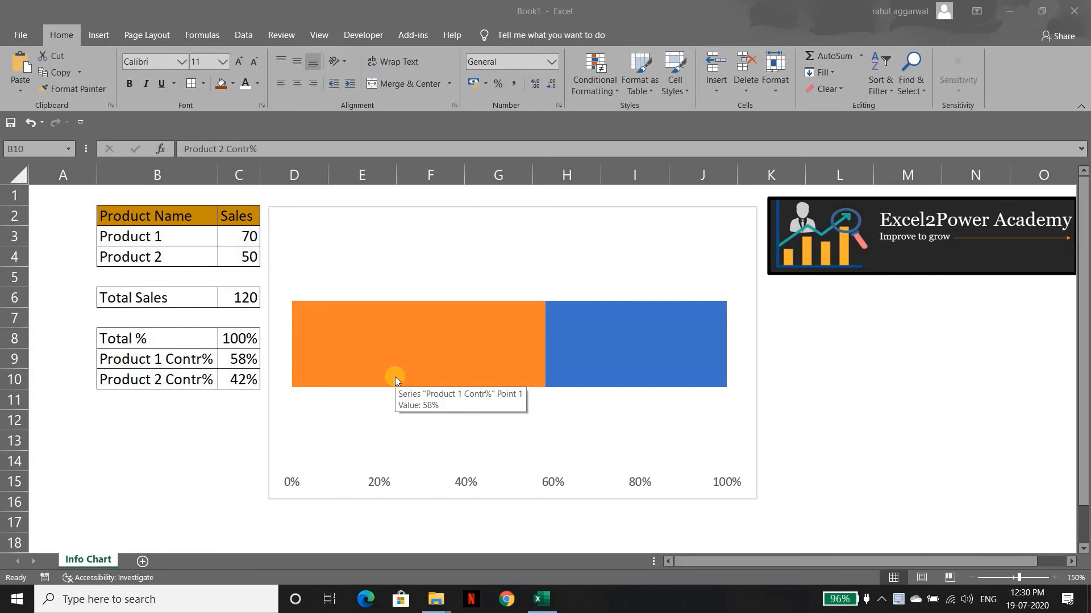
click(578, 353)
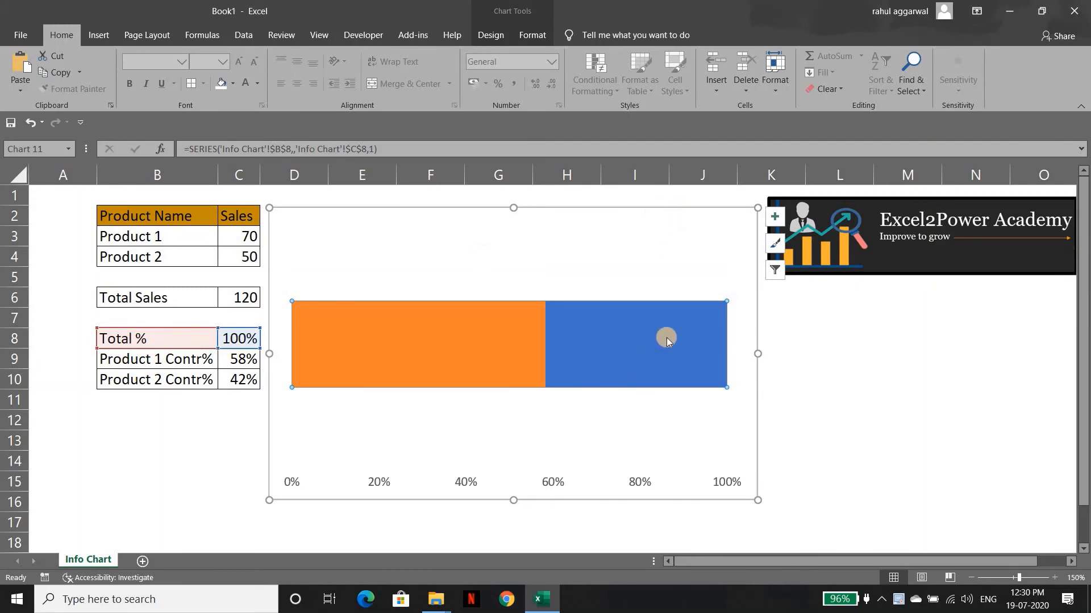
right_click(639, 314)
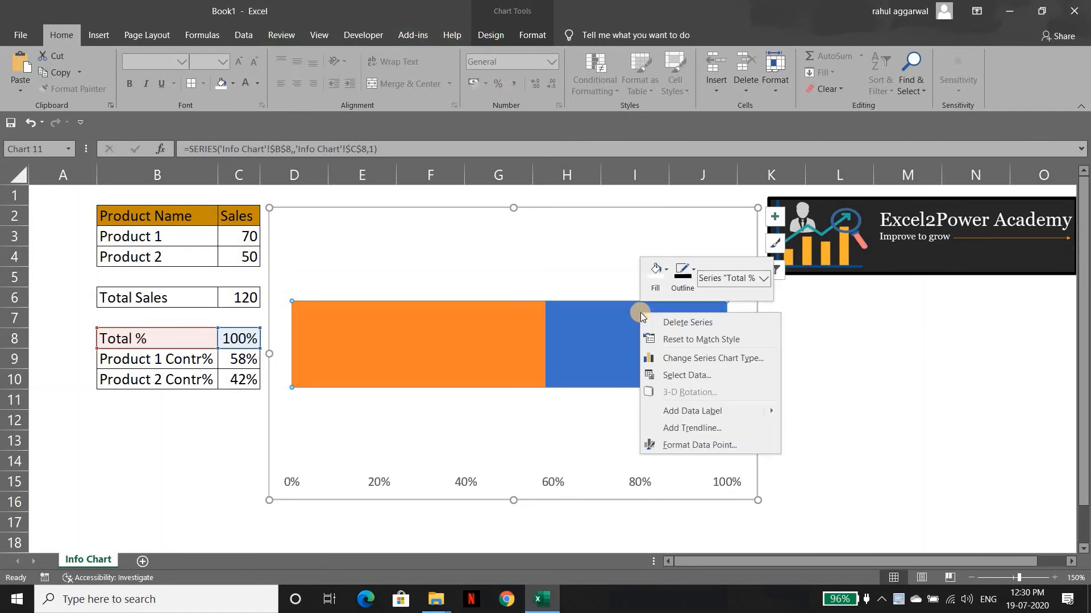
click(659, 282)
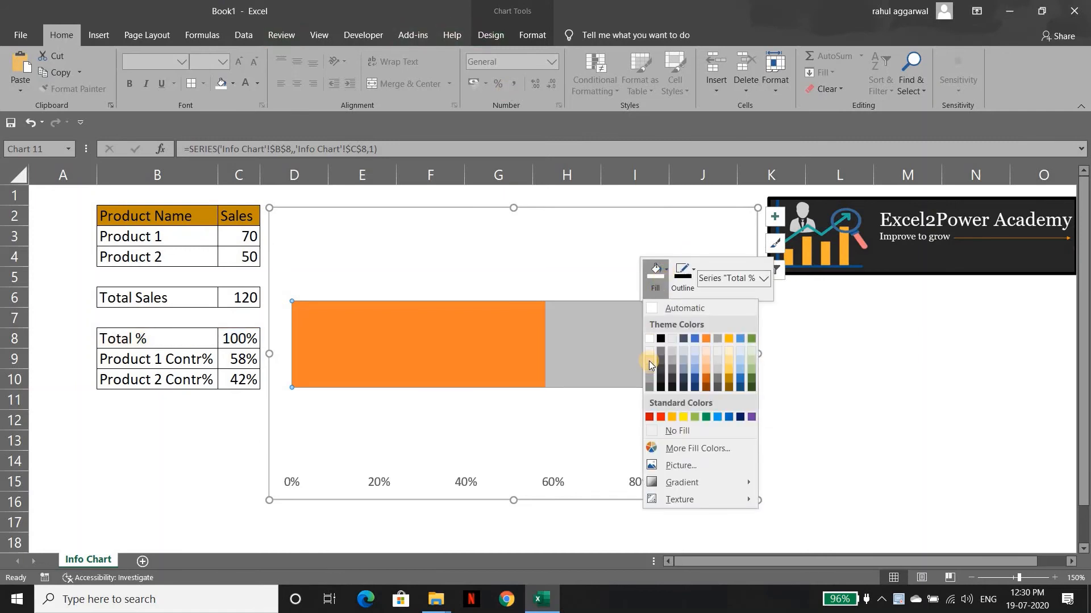
click(649, 367)
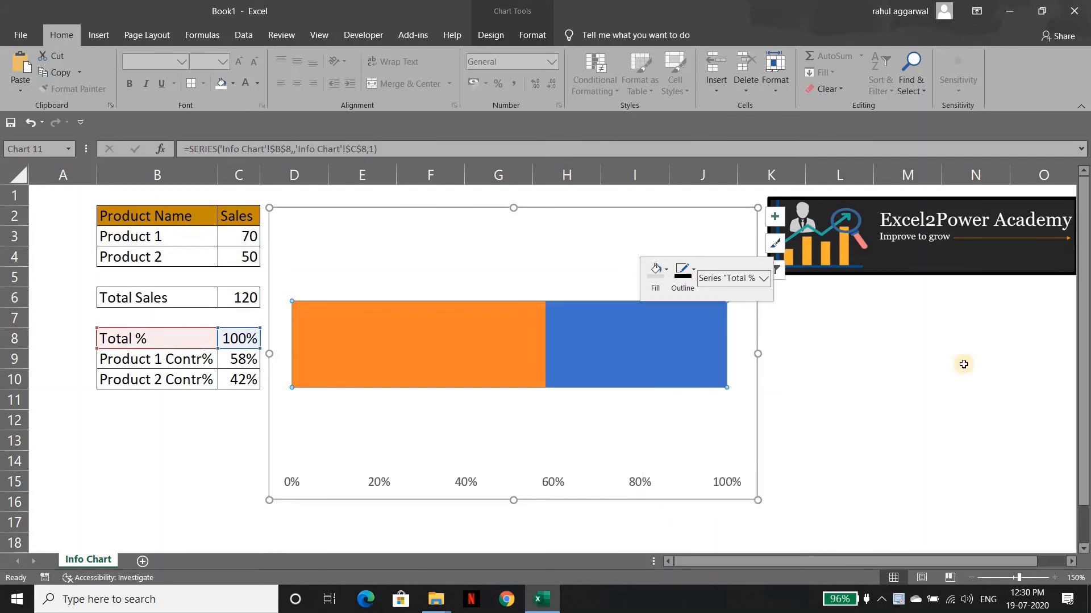
click(964, 362)
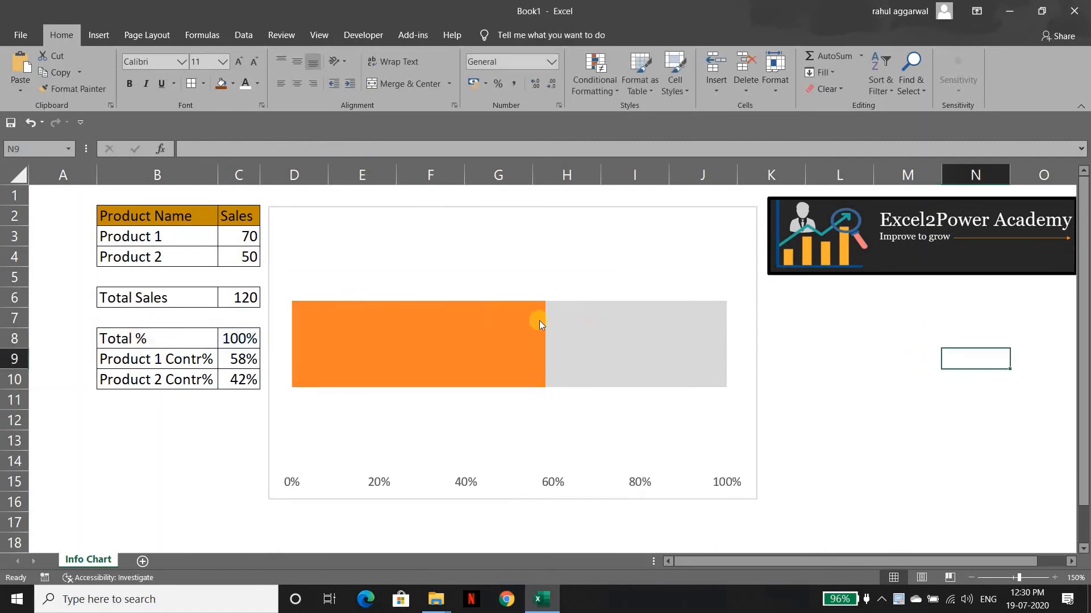
Add data labels to the orange Product 1 Contr% series bar
mouse_move(547, 314)
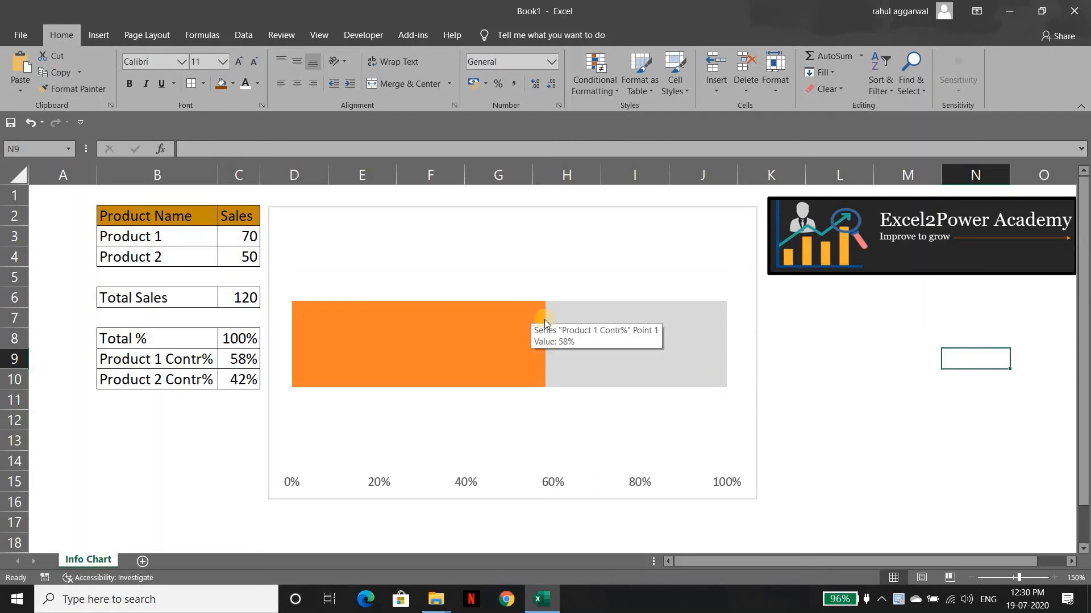
mouse_move(527, 344)
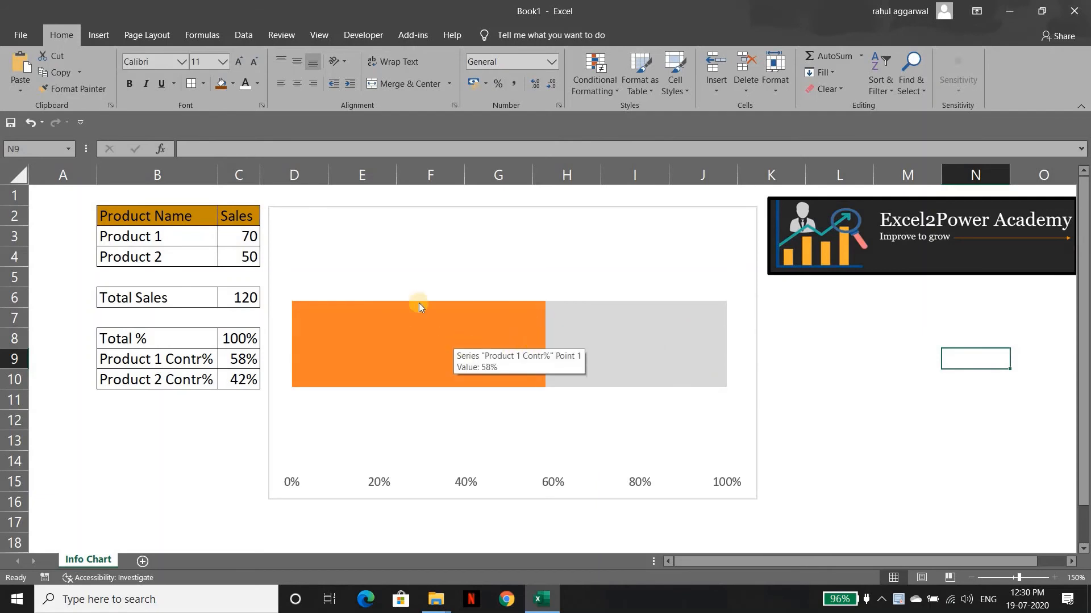
right_click(411, 345)
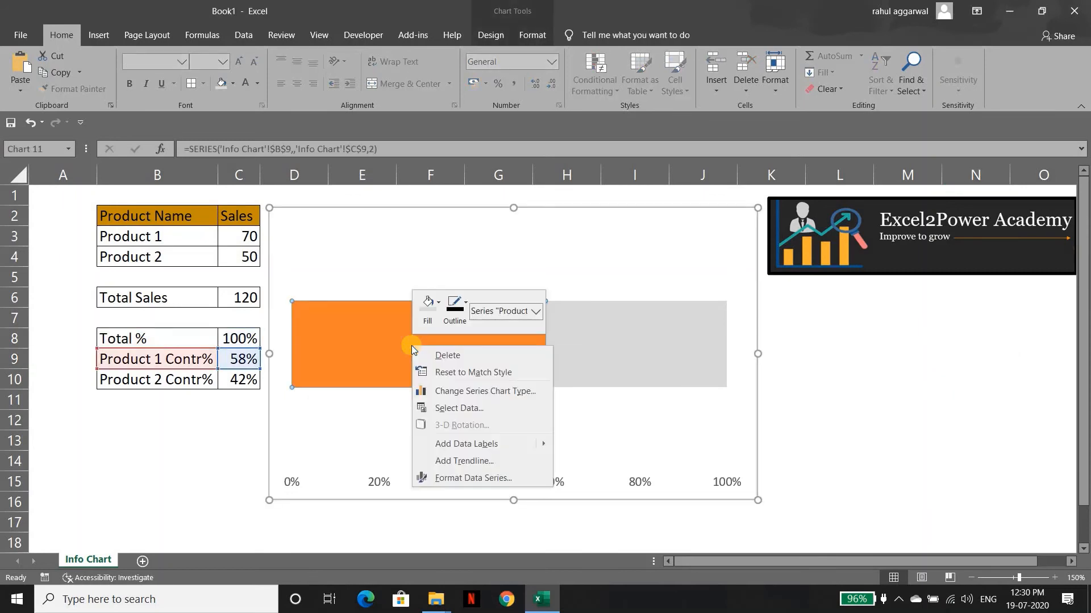
click(335, 348)
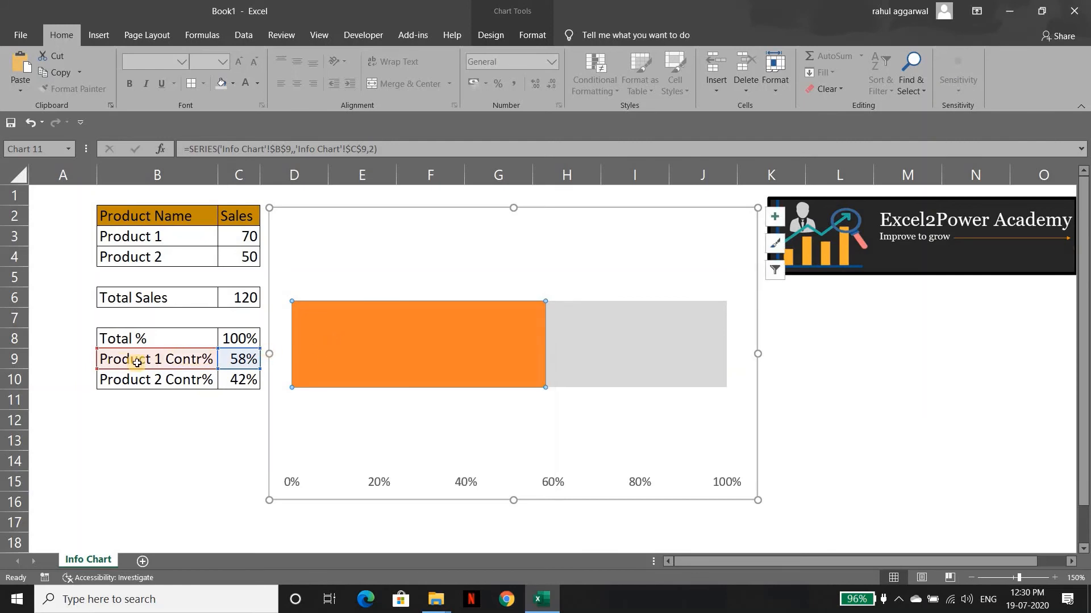
mouse_move(367, 348)
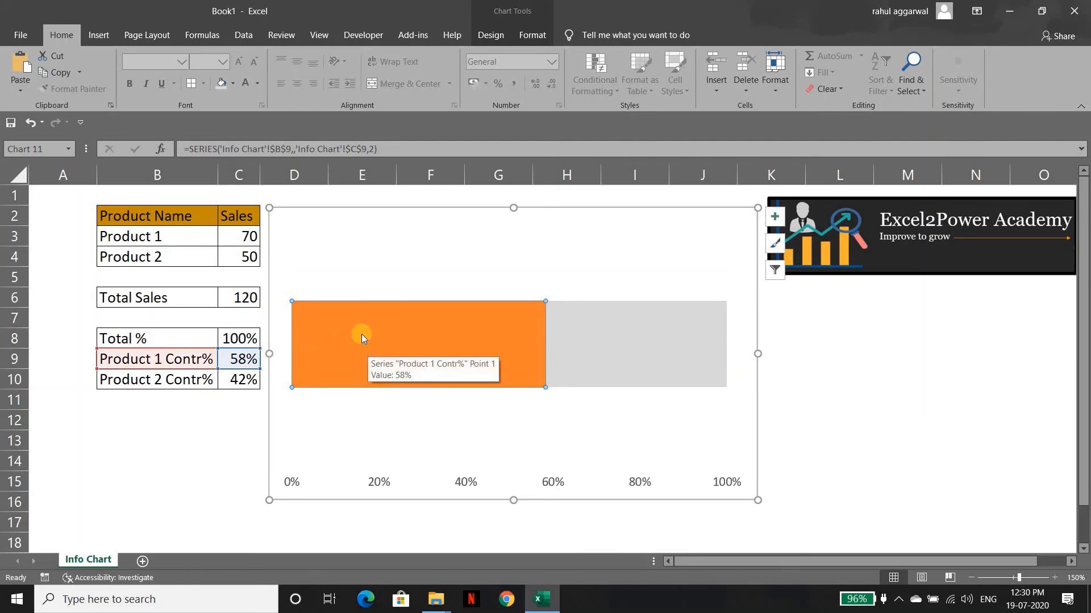
right_click(370, 337)
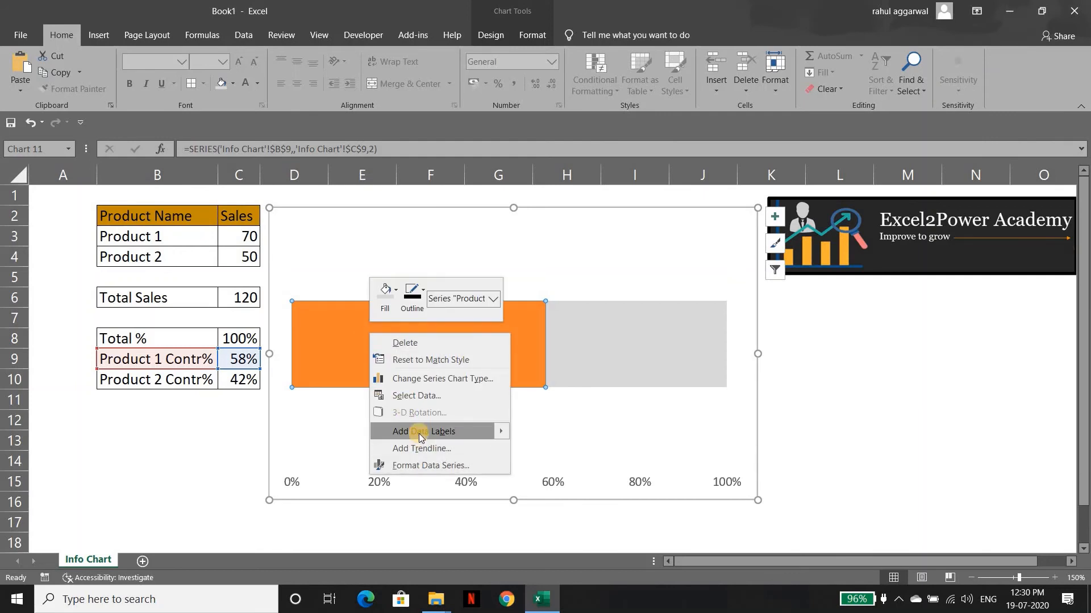
click(420, 431)
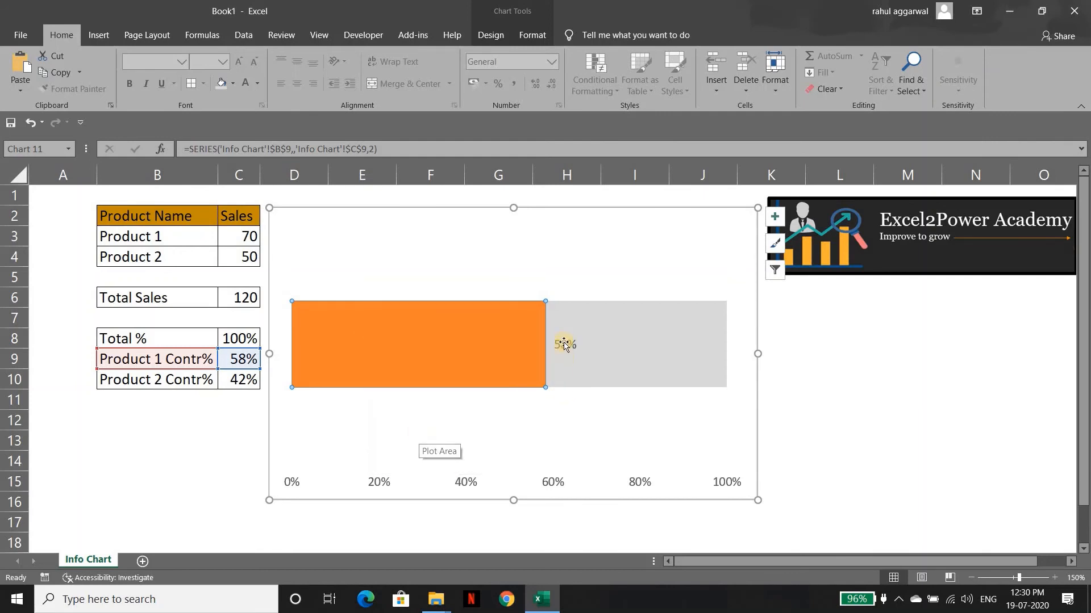
Format the Product 1 Contr% data label as bold 14 pt text with a light blue fill
click(563, 344)
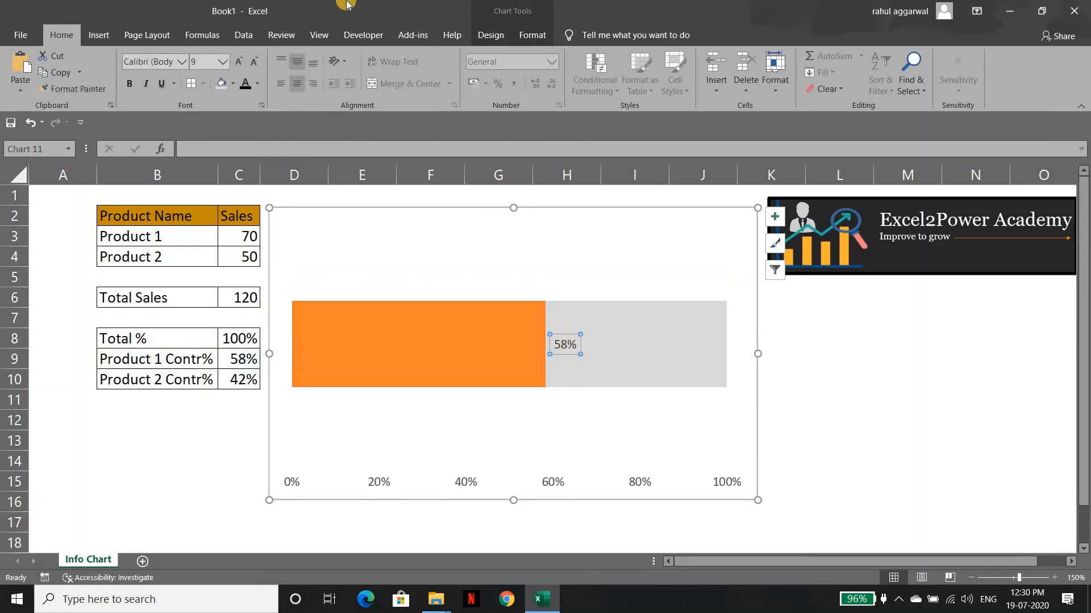
click(134, 89)
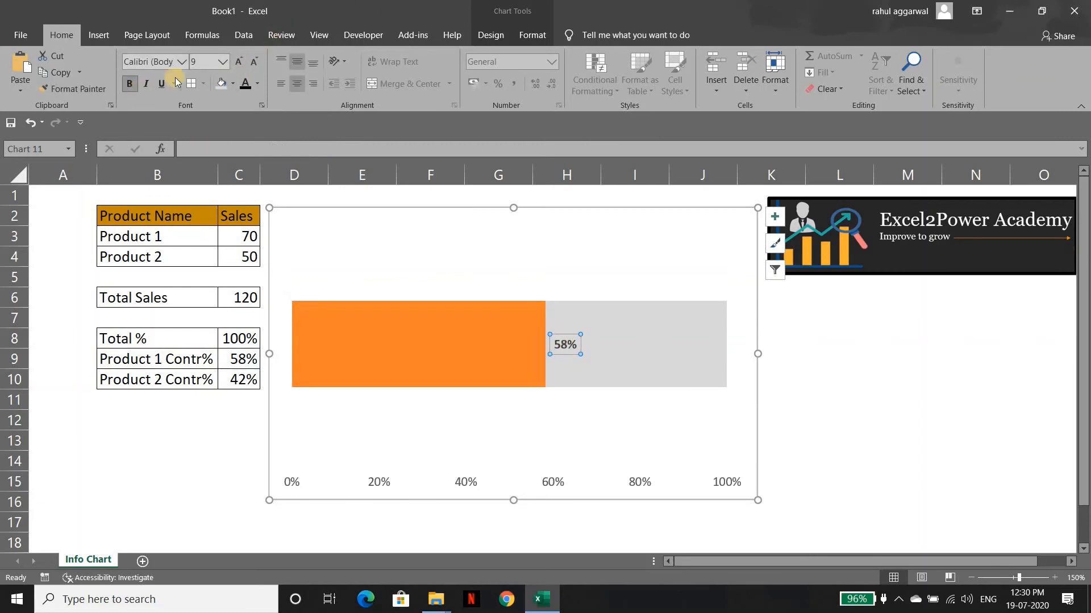
click(232, 62)
click(233, 63)
click(233, 62)
click(233, 62)
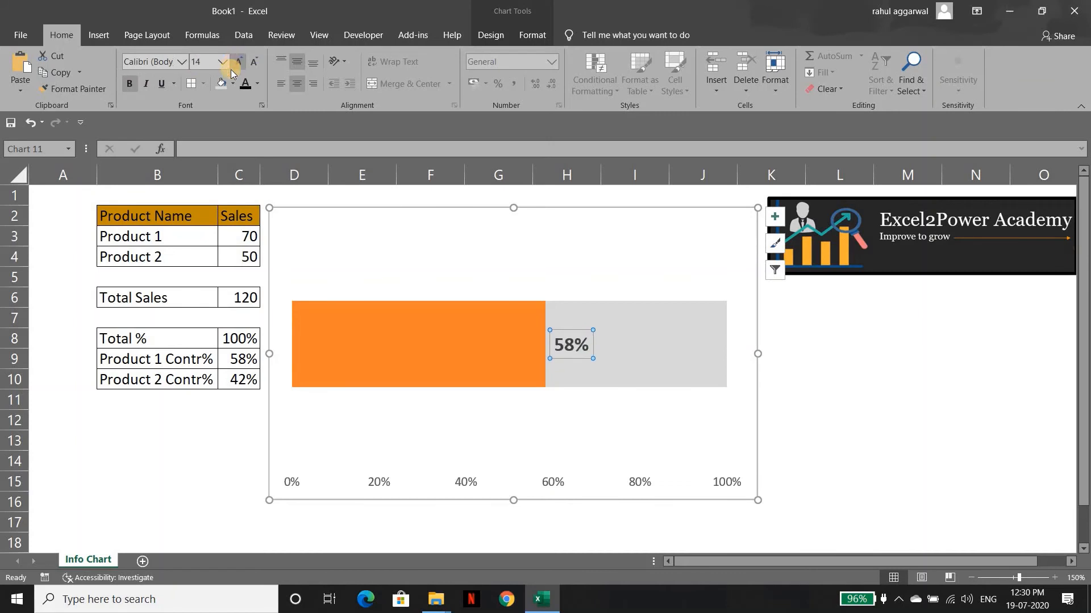
click(232, 83)
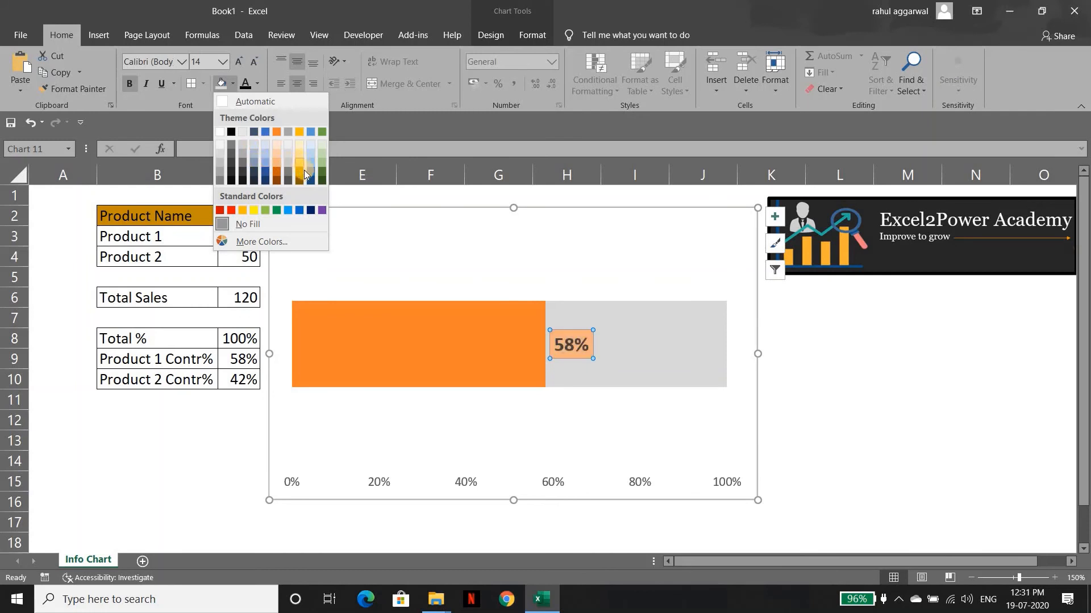
click(263, 168)
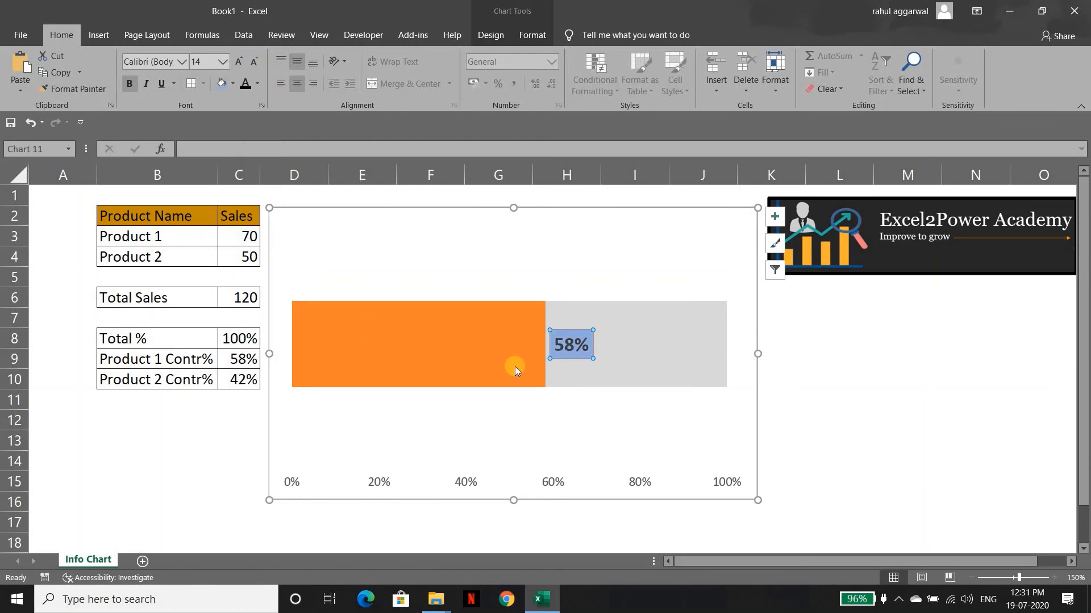
Shrink the info chart so it spans roughly columns D to G and rows 2 to 6
click(816, 492)
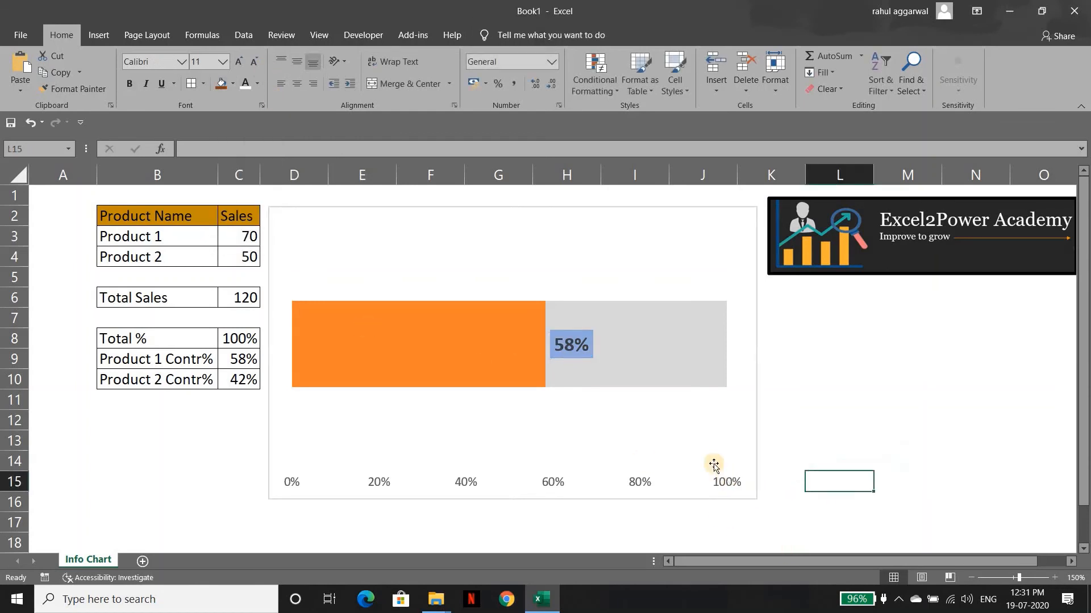
click(736, 483)
drag(757, 500, 549, 327)
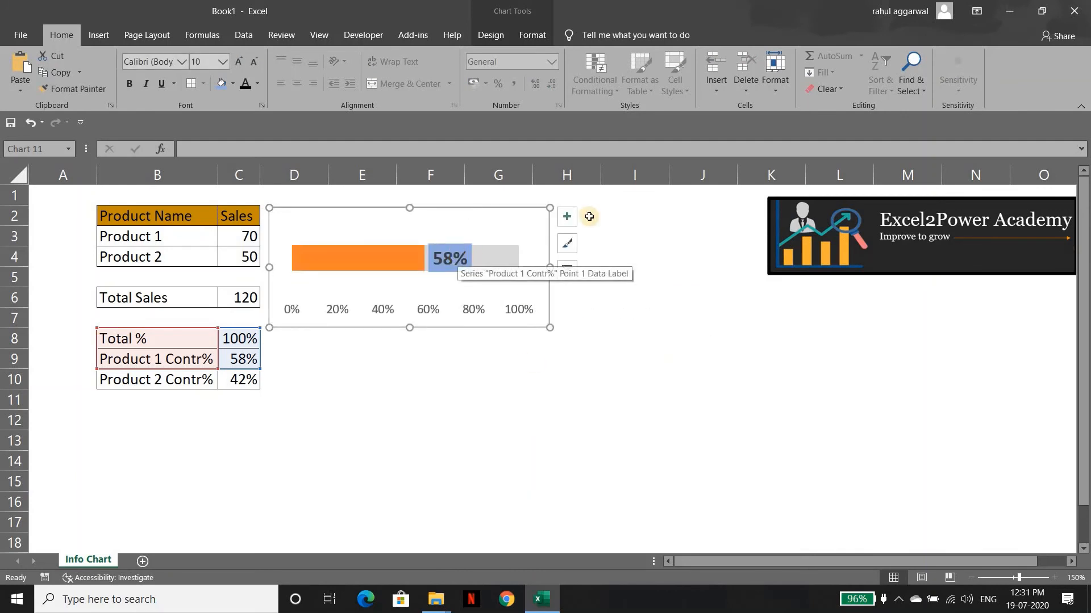
click(441, 360)
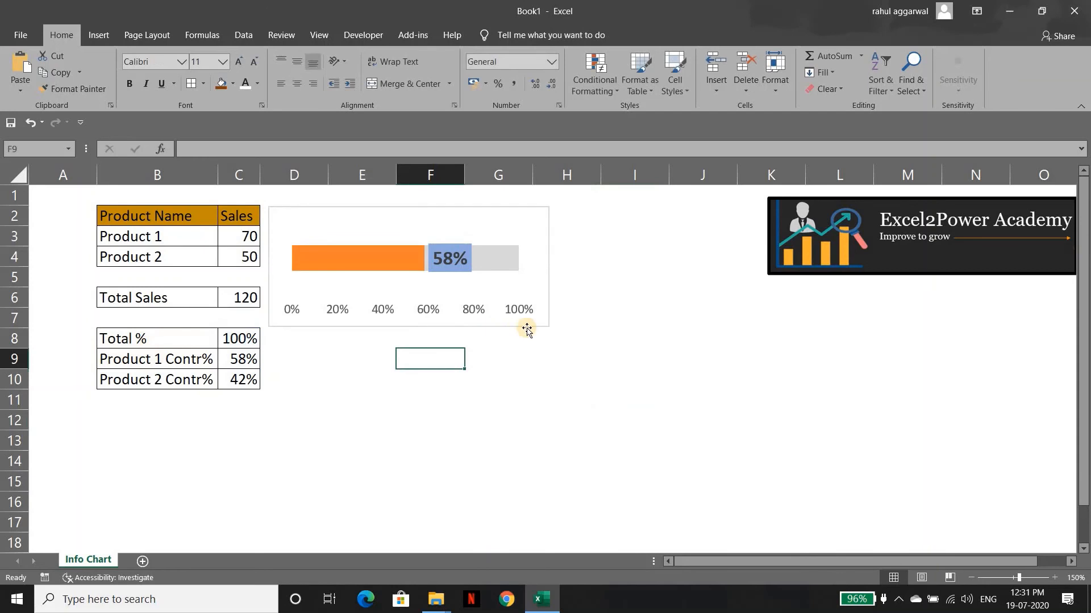
click(547, 326)
drag(546, 325, 511, 306)
Reduce the Product 1 Contr% data label's font size to 7 pt and deselect the chart
click(418, 242)
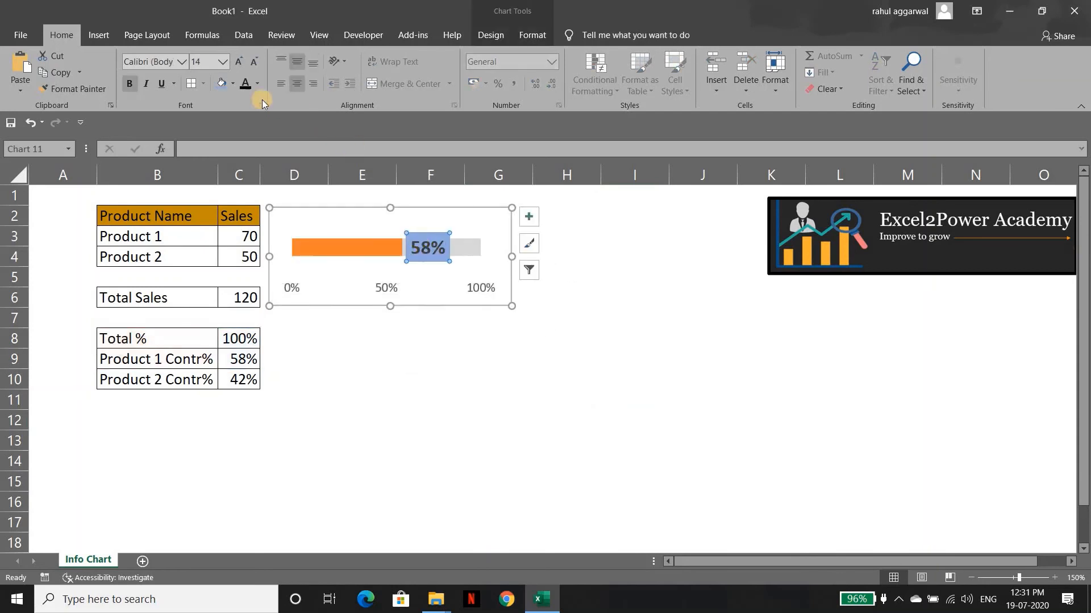
click(250, 62)
click(250, 62)
click(250, 62)
click(250, 61)
click(250, 62)
click(250, 61)
click(250, 61)
click(243, 61)
click(393, 400)
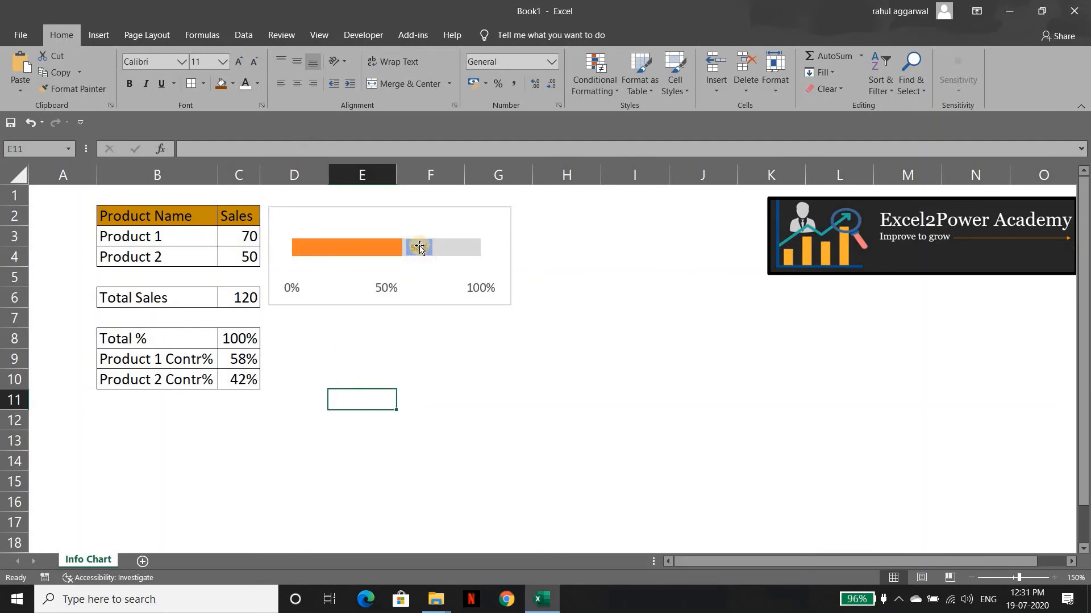
Fill the Product 1 Contr% data label with light grey, and move the chart to about rows 5 to 9
click(419, 248)
click(233, 84)
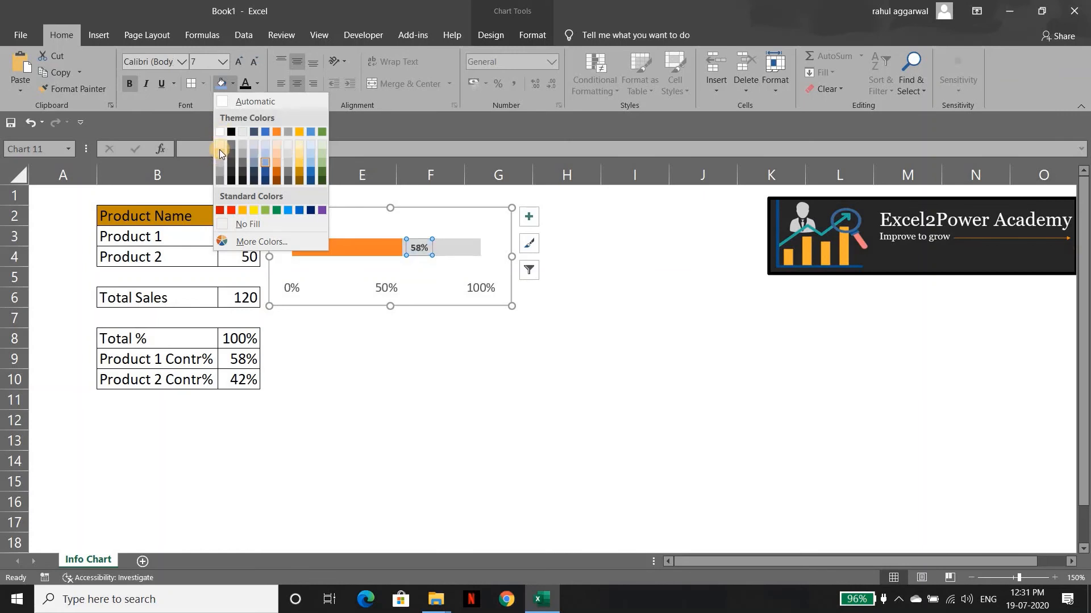
click(402, 444)
click(402, 444)
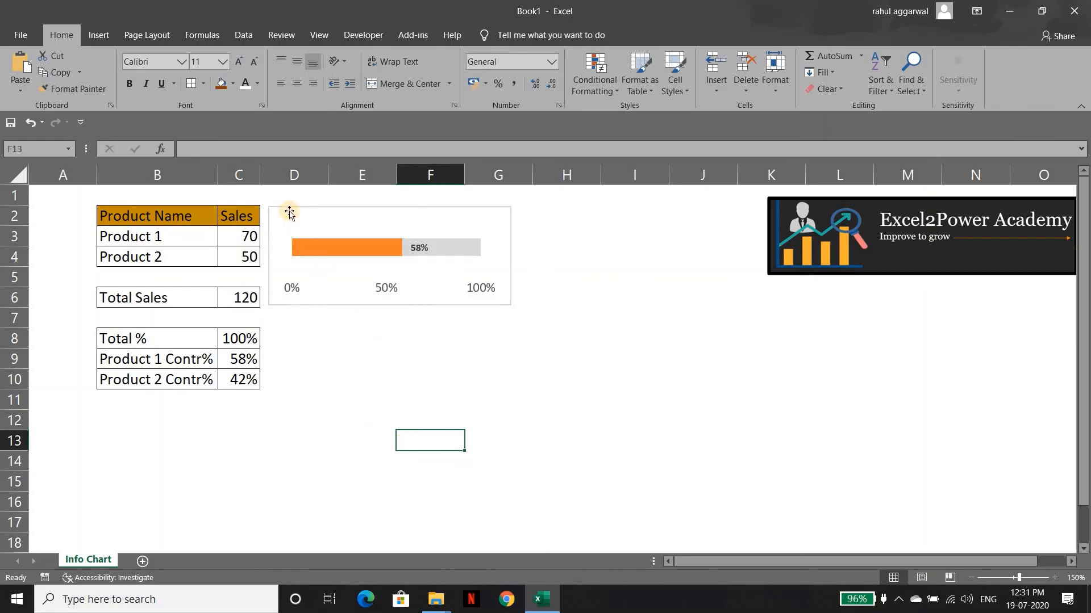
drag(319, 267, 351, 324)
click(690, 341)
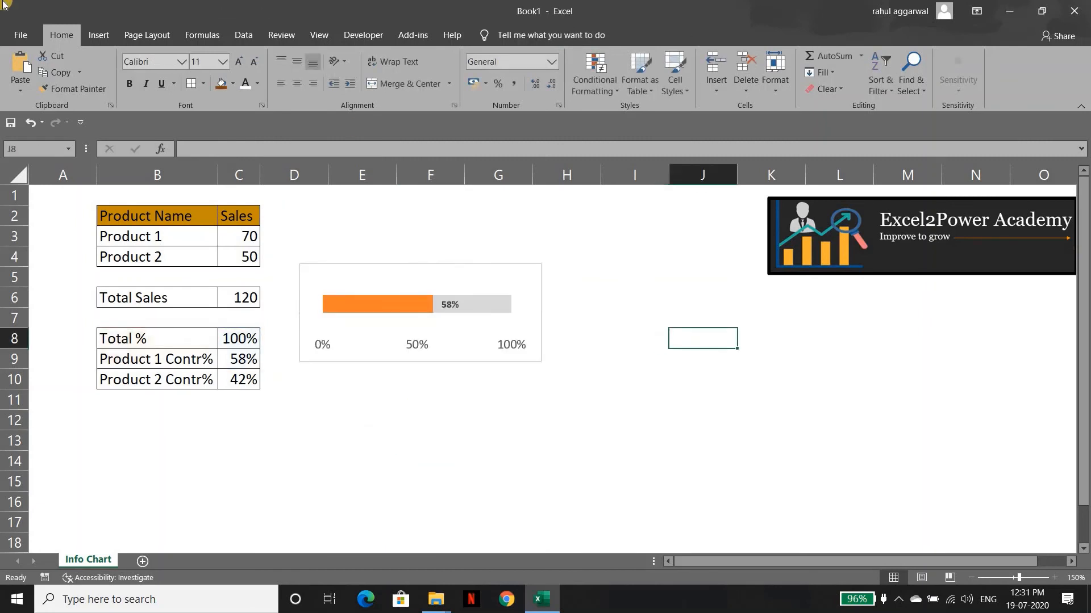
Draw a rounded rectangle about 2.15 cm wide and 0.83 cm high in the empty cells beside the chart
click(99, 33)
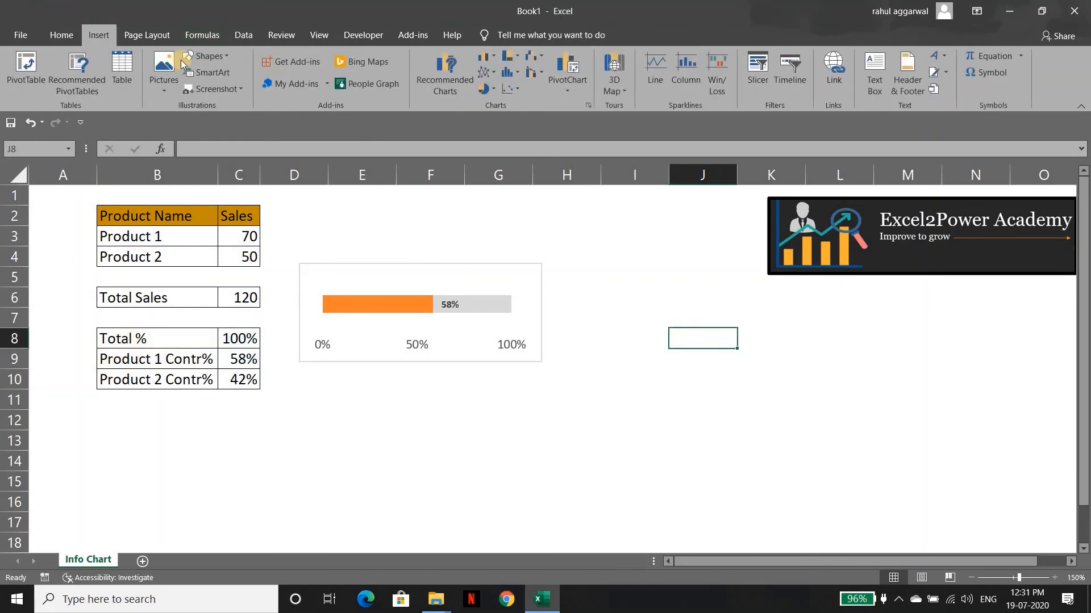
click(200, 56)
click(230, 102)
click(222, 60)
click(254, 87)
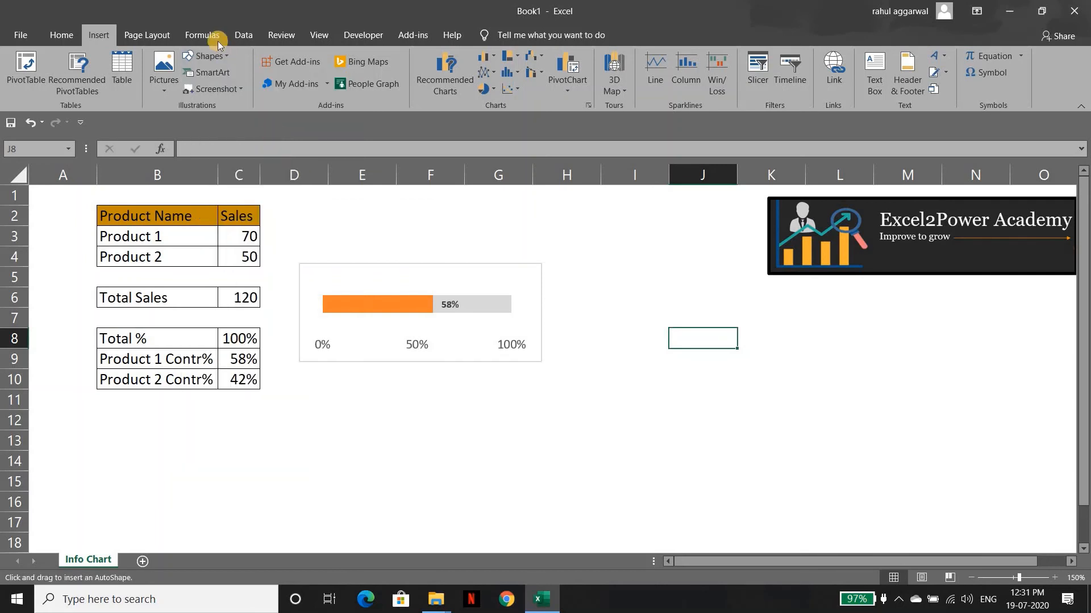
mouse_move(615, 322)
mouse_down()
mouse_move(662, 357)
mouse_move(701, 356)
mouse_up()
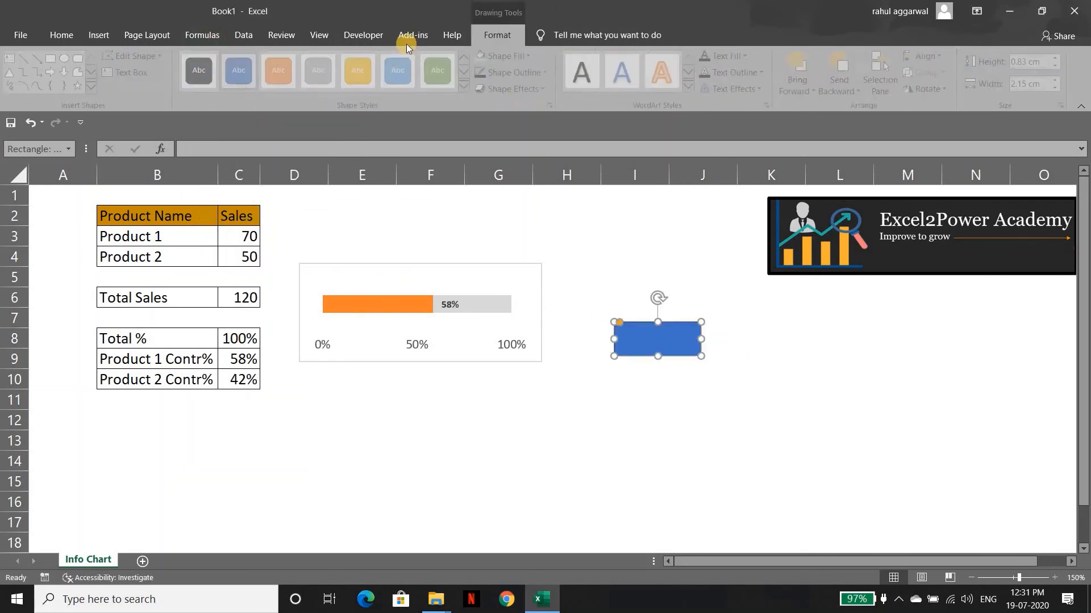
Apply a grey theme style to the rounded rectangle and give it a light grey fill
click(315, 76)
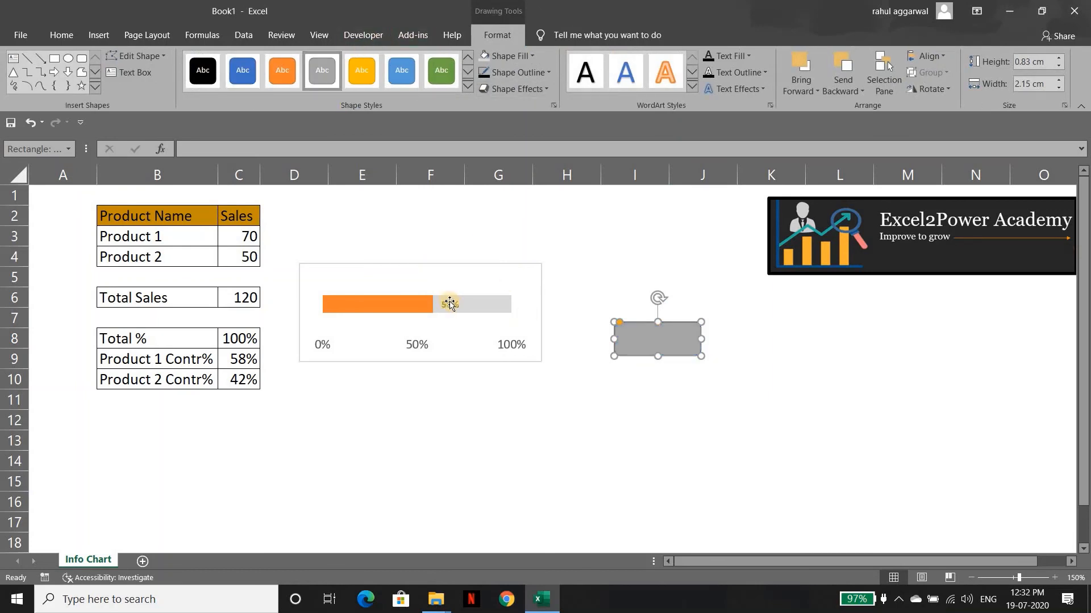
right_click(661, 341)
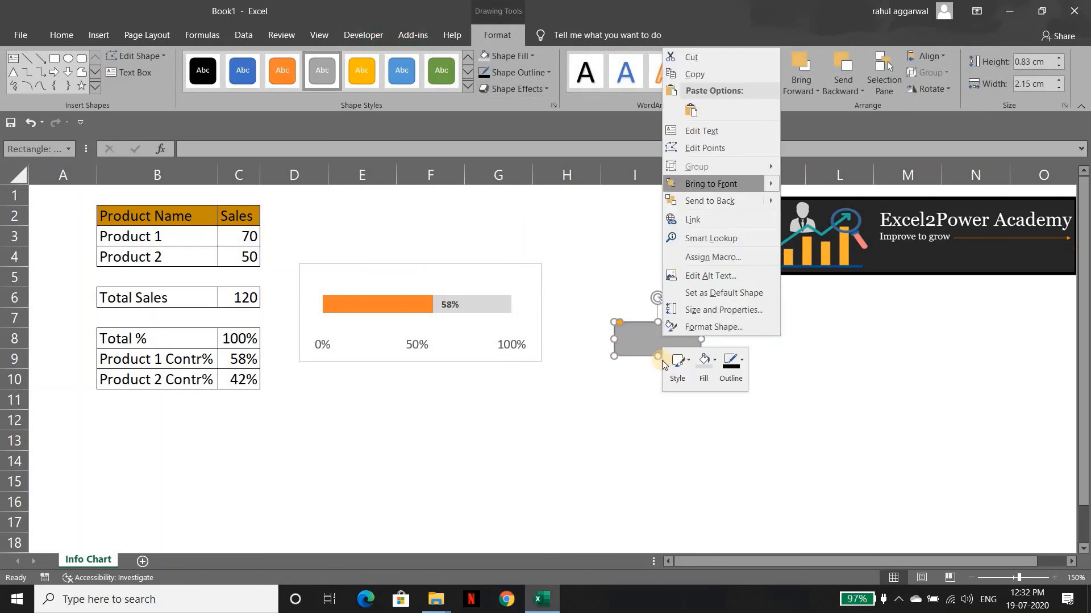
click(704, 366)
click(698, 205)
click(629, 303)
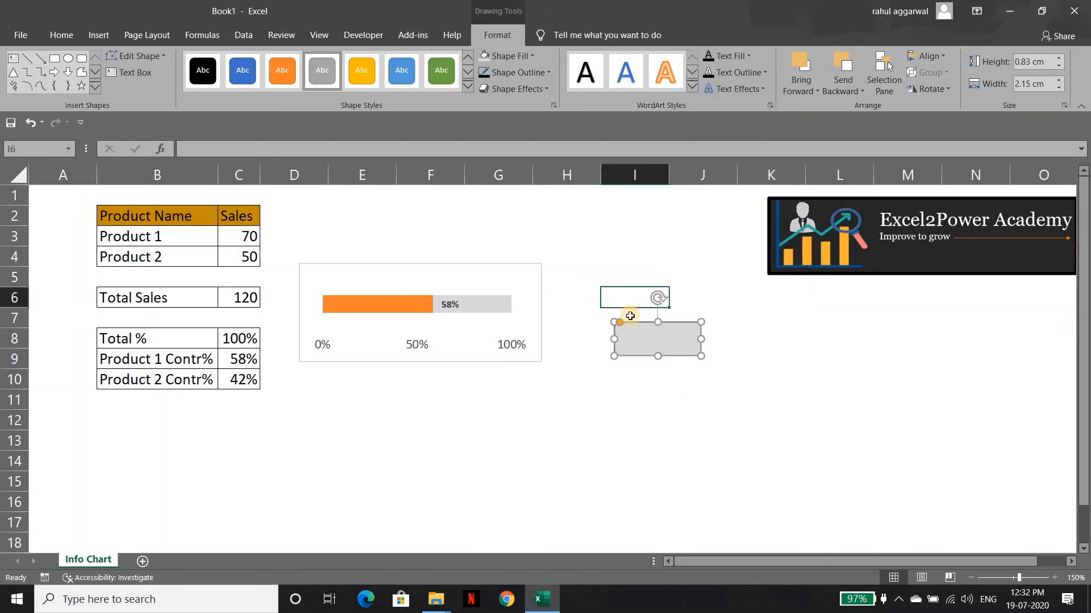
Copy the light grey rounded rectangle and paste it onto the Total % series bar
click(638, 351)
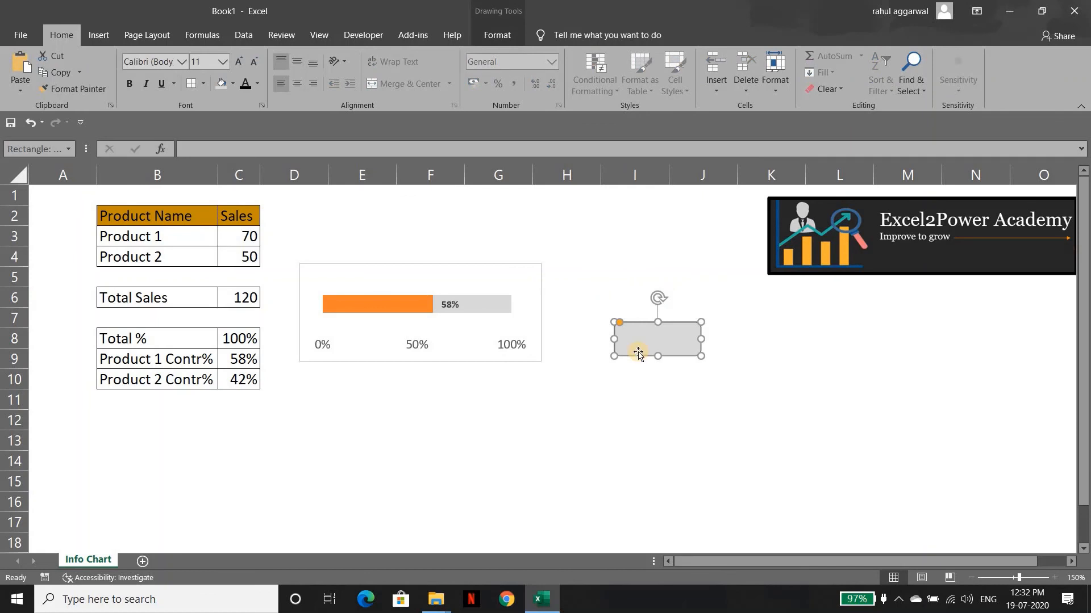
click(476, 304)
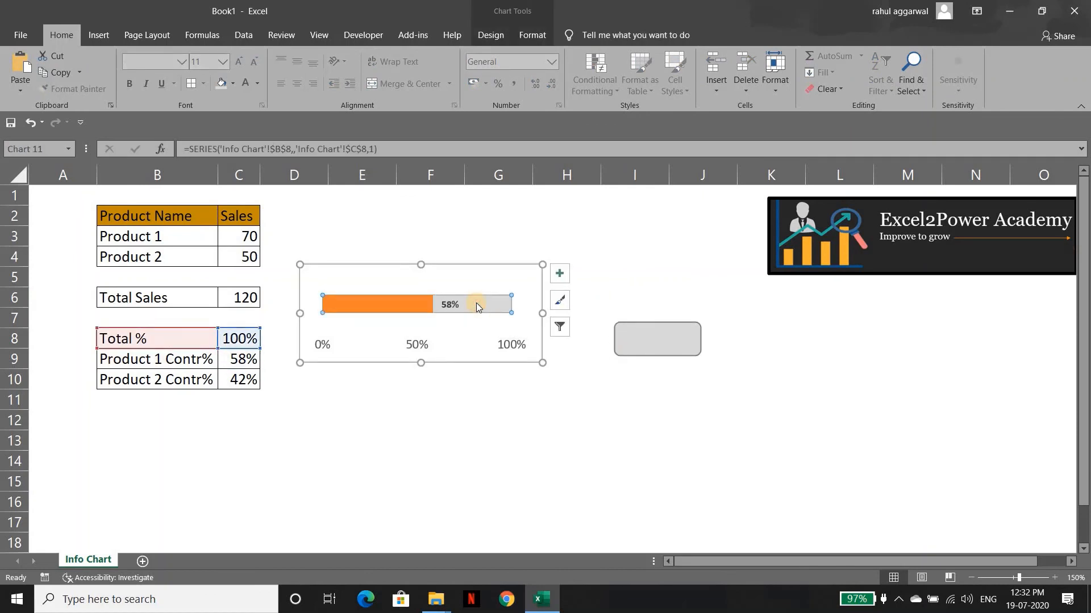
click(743, 477)
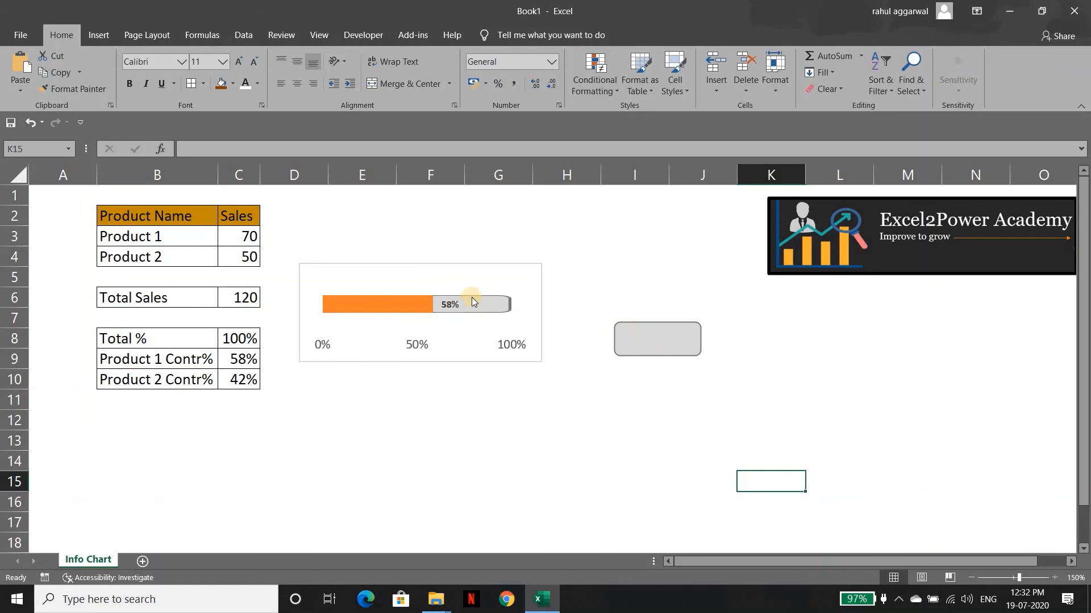
Change the rounded rectangle to the light orange gradient theme style with dark text
click(628, 332)
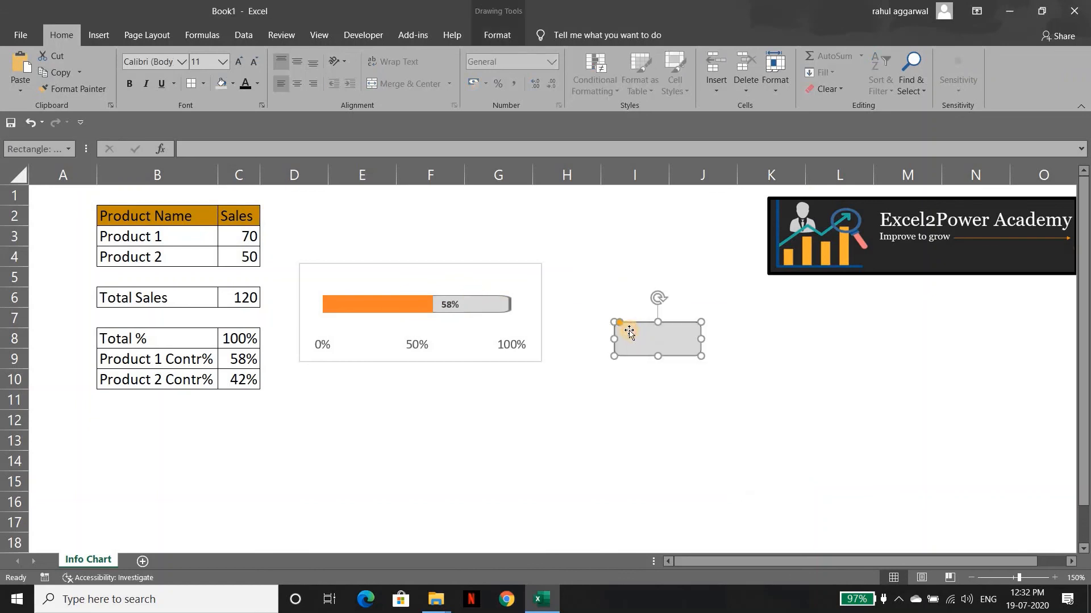
click(363, 300)
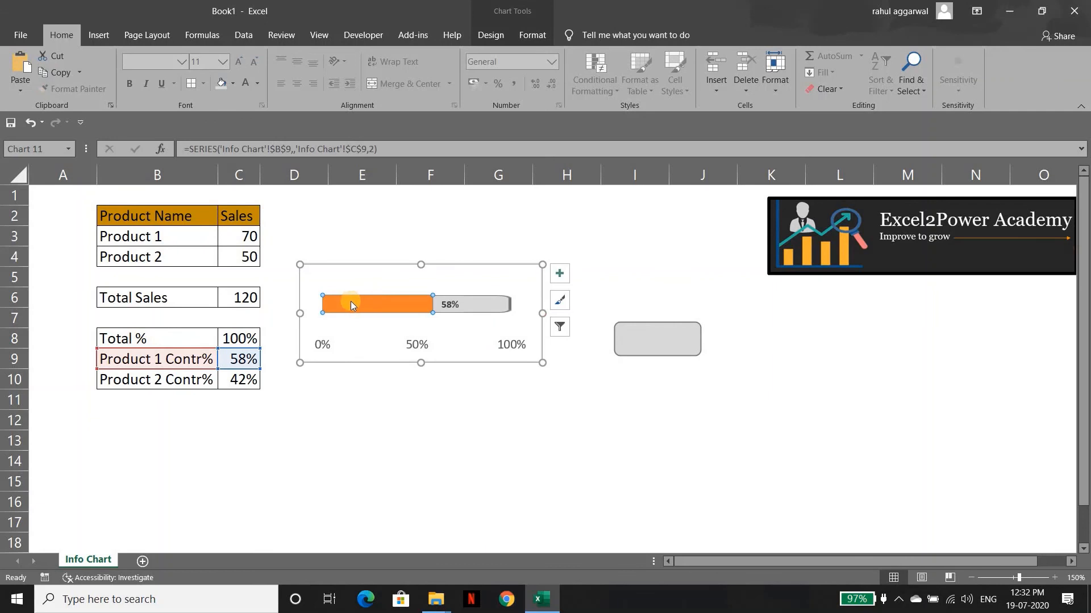
click(648, 343)
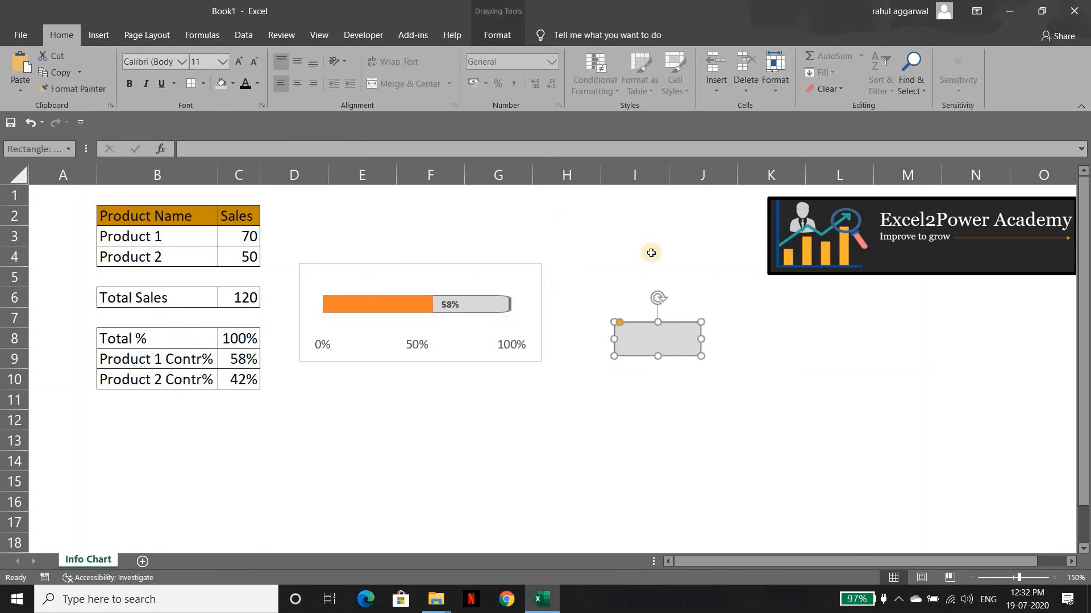
click(496, 35)
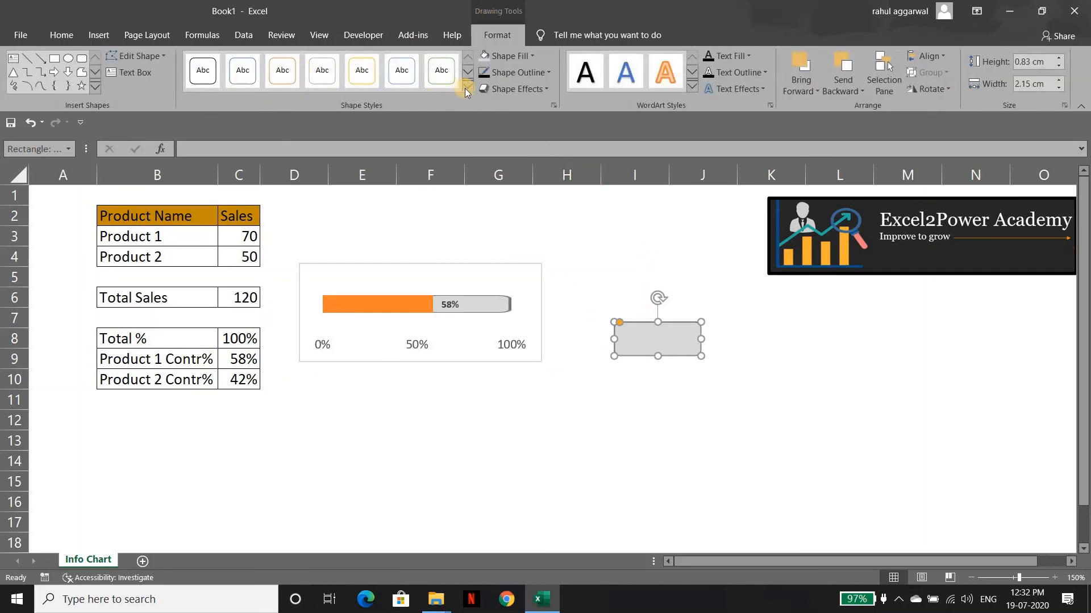
click(465, 87)
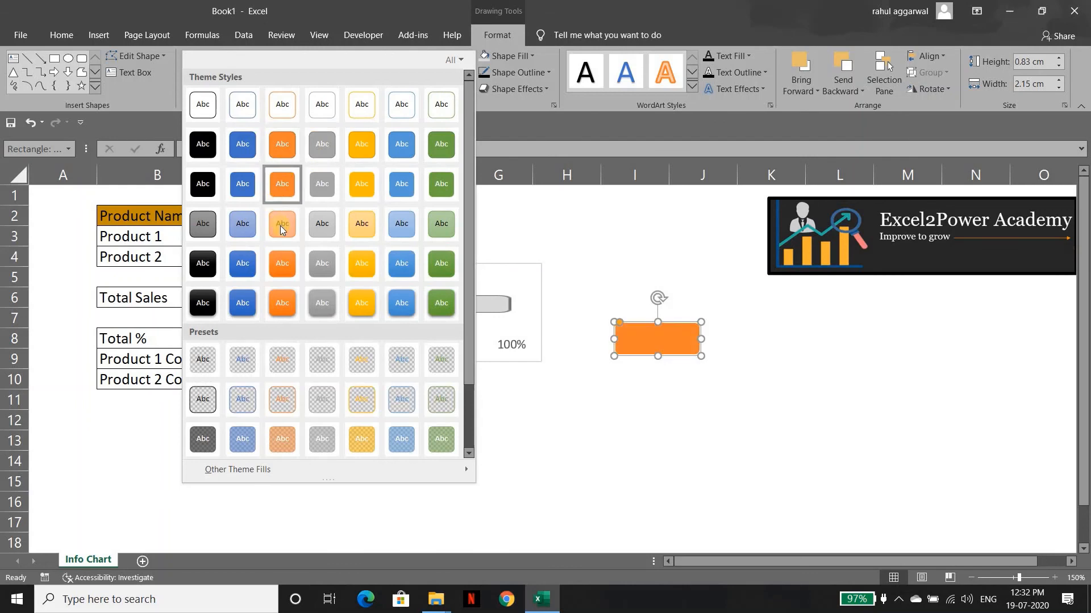
click(282, 226)
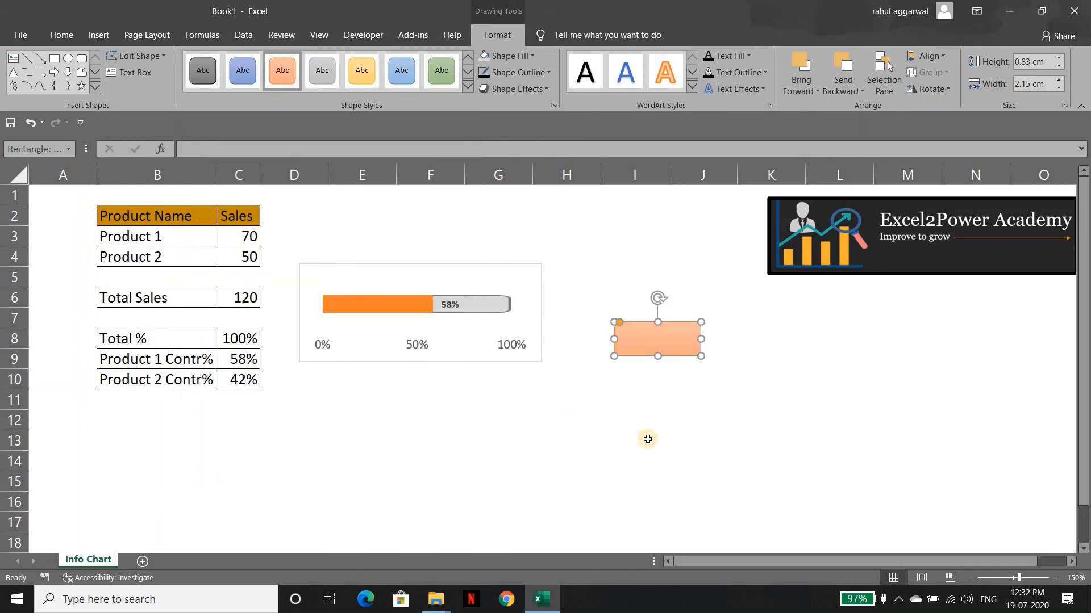
Copy the light orange rounded rectangle, paste it onto the Product 1 Contr% series bar, and close the series formatting options
click(680, 433)
click(668, 351)
double_click(373, 304)
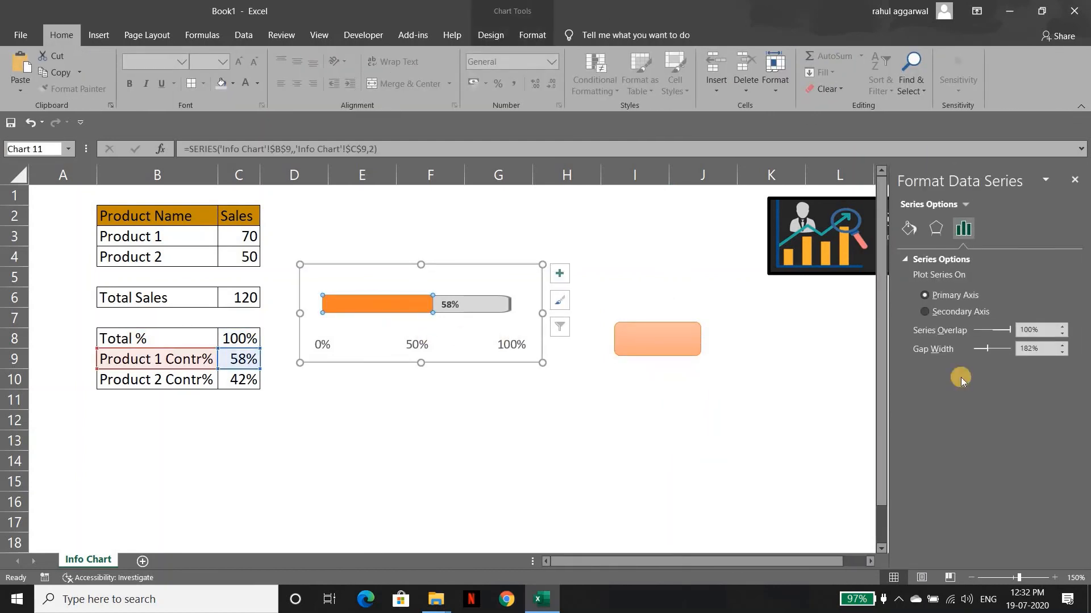
key(ctrl+v)
click(1075, 180)
click(714, 426)
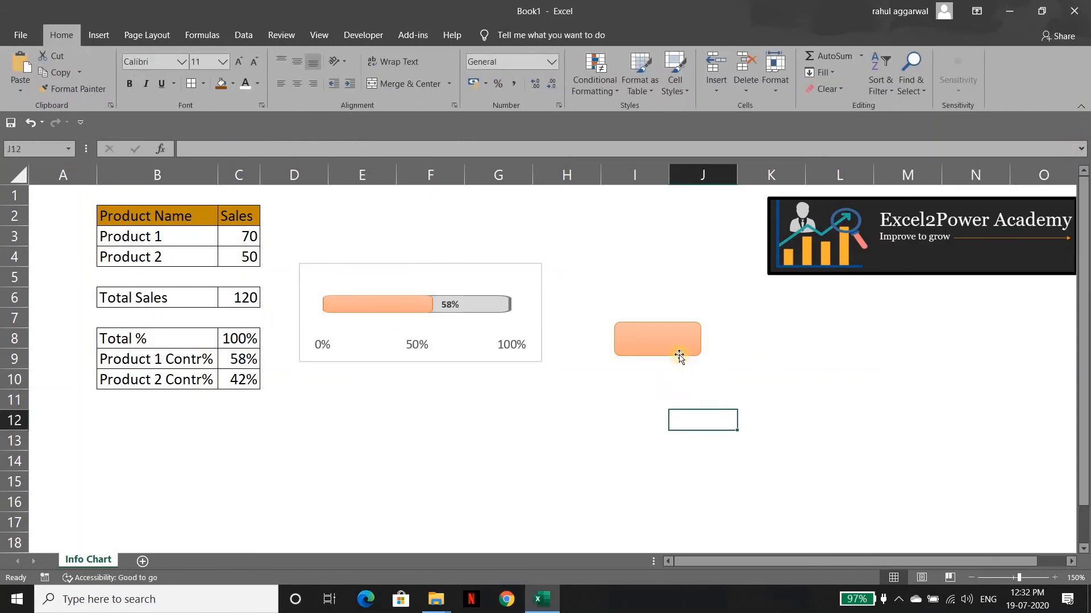